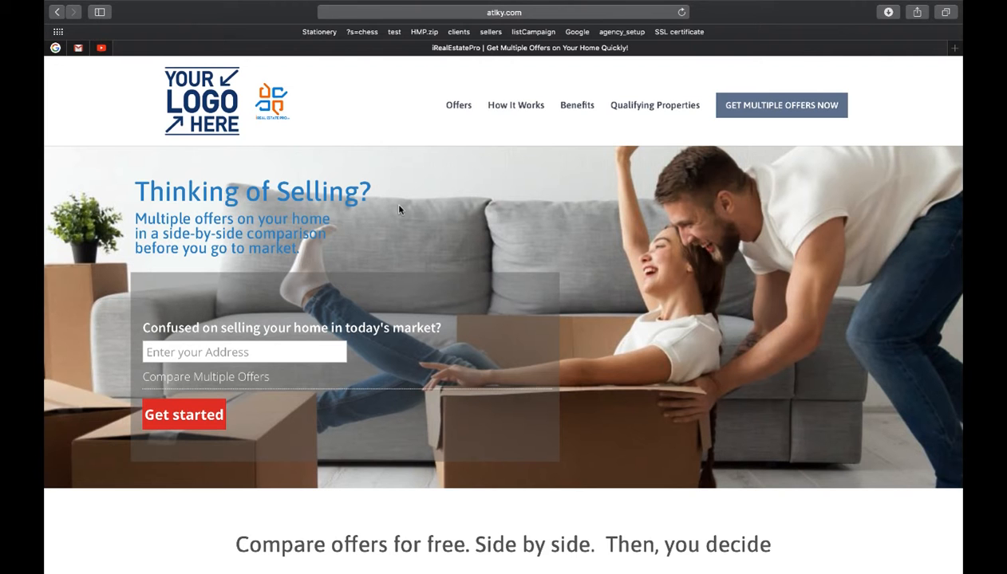
scroll(399, 210, down, 5)
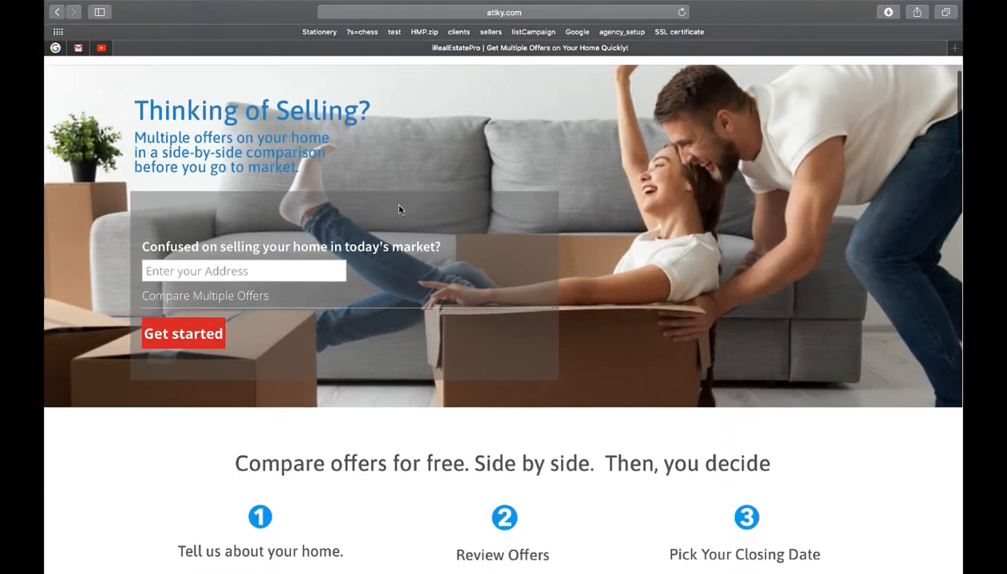
scroll(399, 210, down, 6)
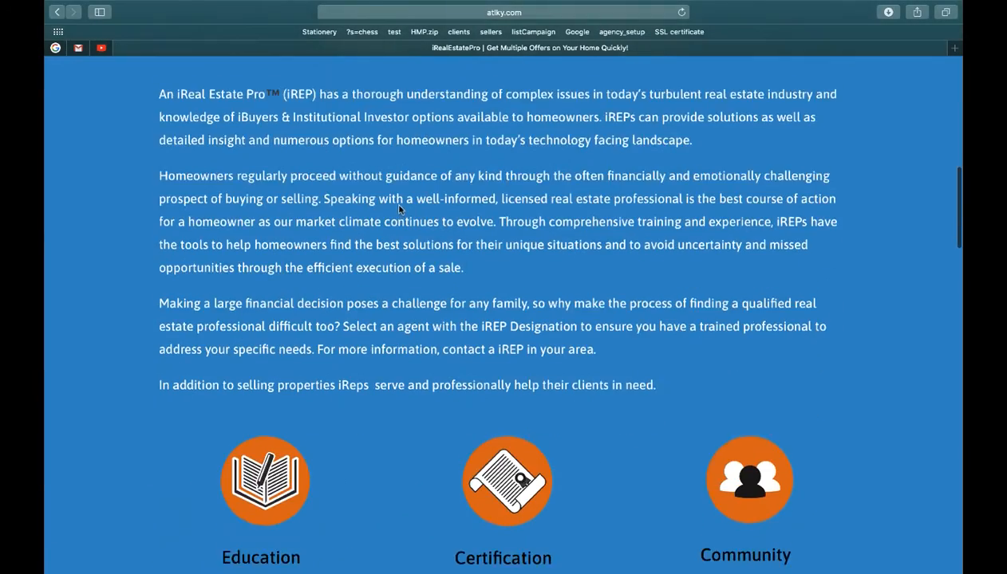
scroll(400, 200, down, 7)
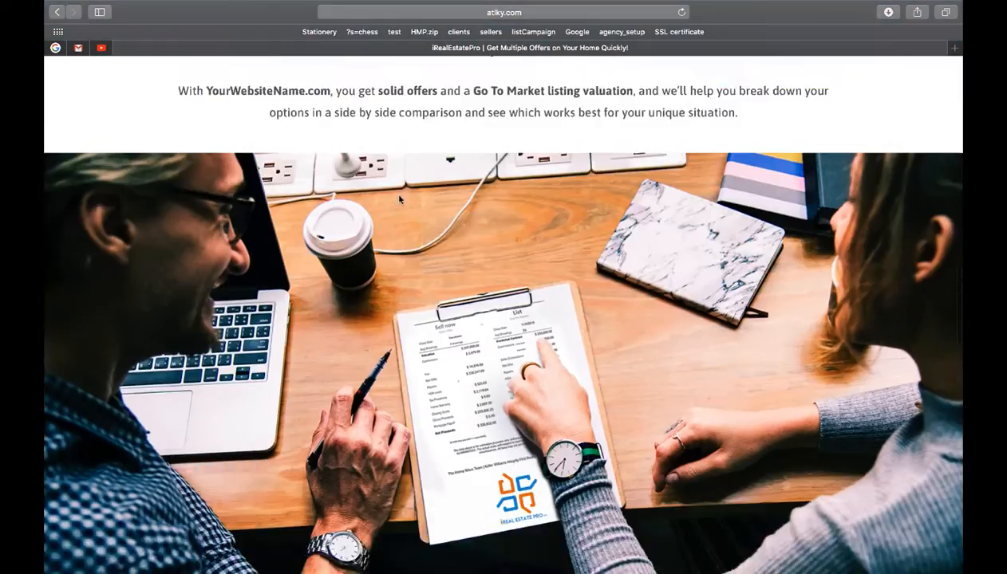
scroll(399, 198, down, 5)
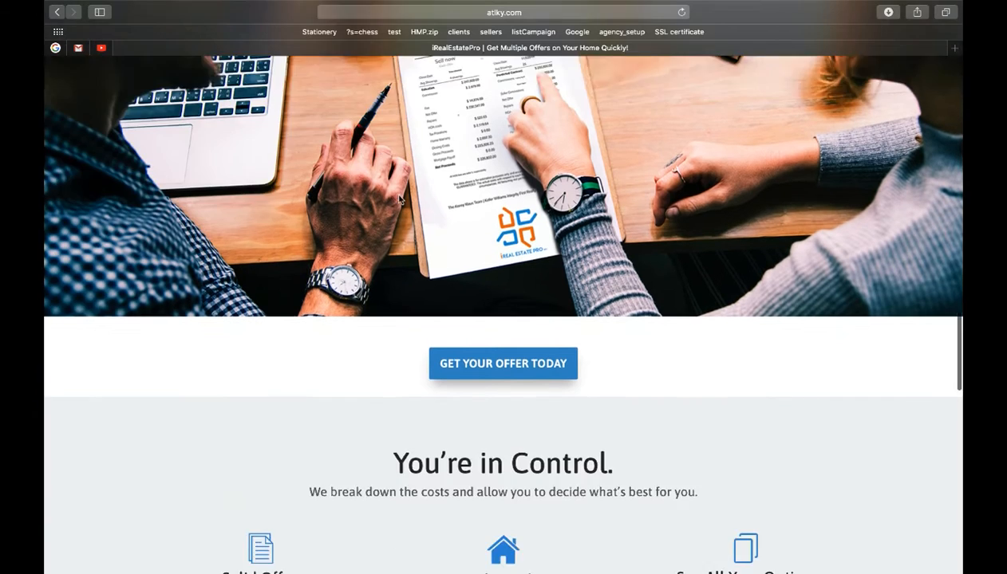
scroll(399, 195, down, 9)
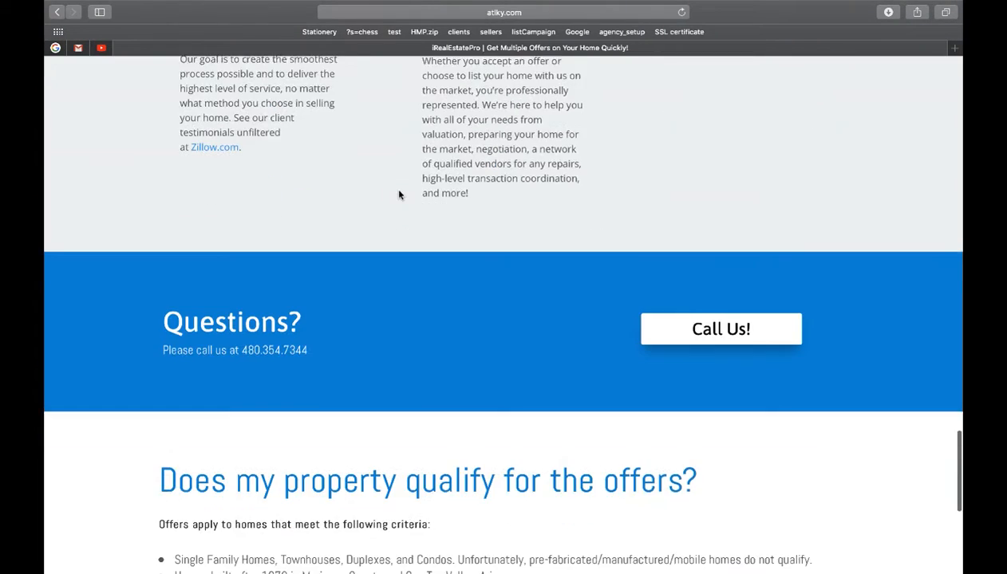
scroll(400, 194, down, 3)
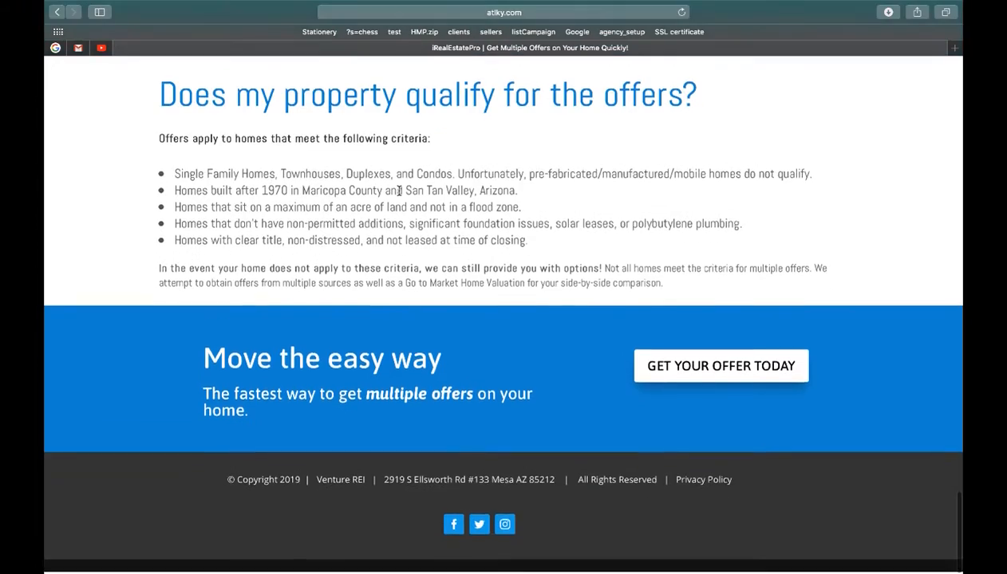
scroll(400, 195, up, 7)
scroll(399, 194, up, 15)
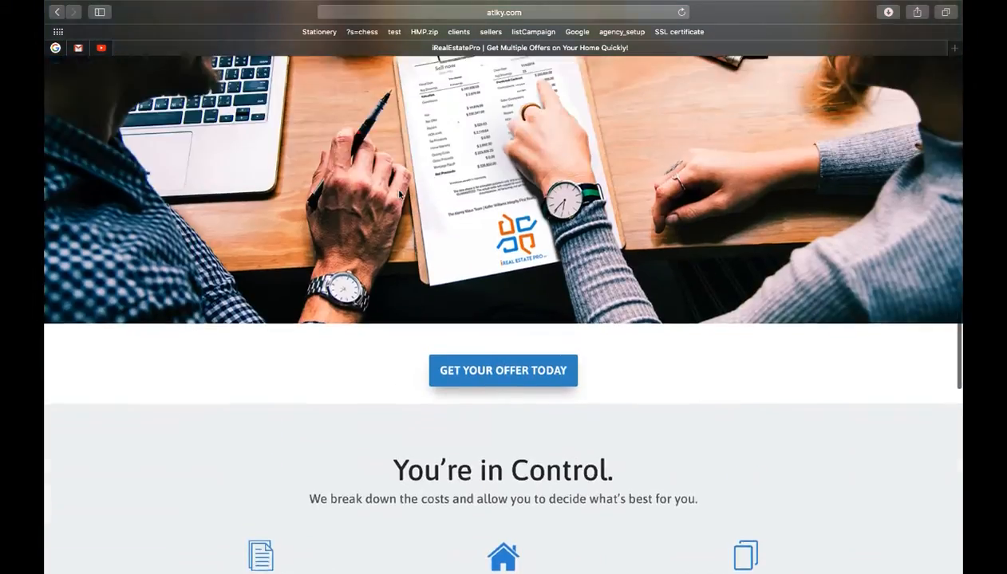
scroll(400, 195, up, 5)
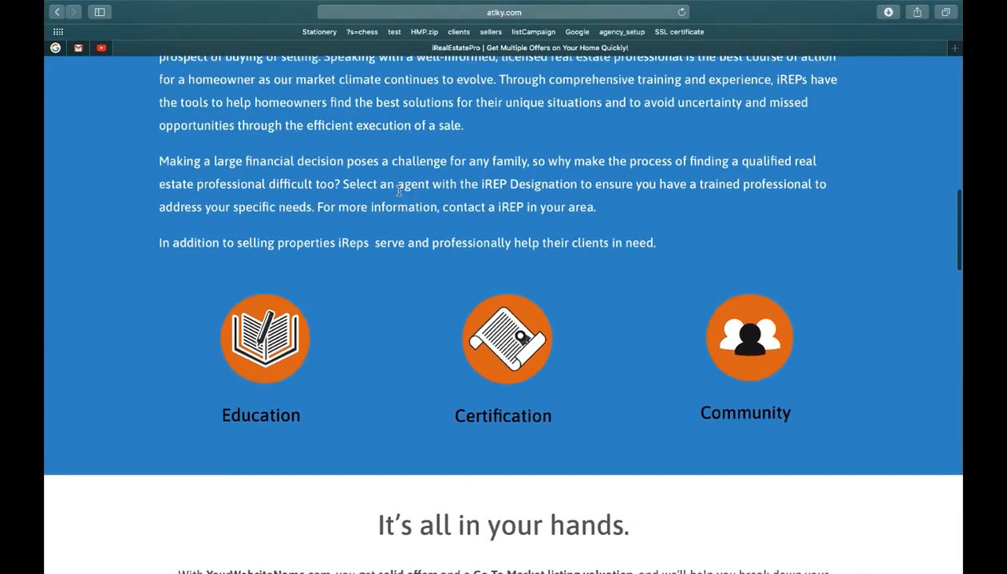
scroll(399, 194, up, 3)
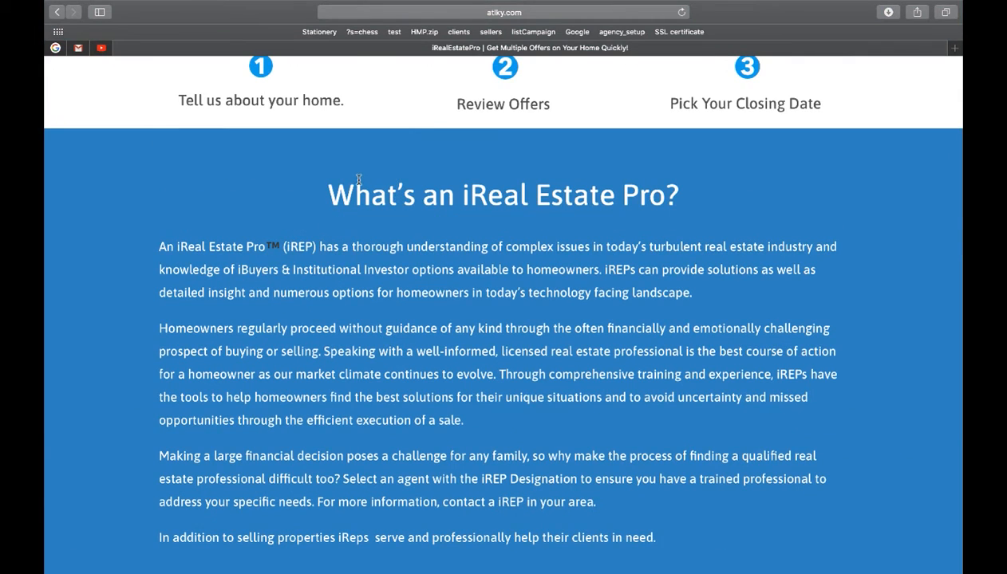
scroll(358, 180, up, 6)
scroll(358, 183, up, 3)
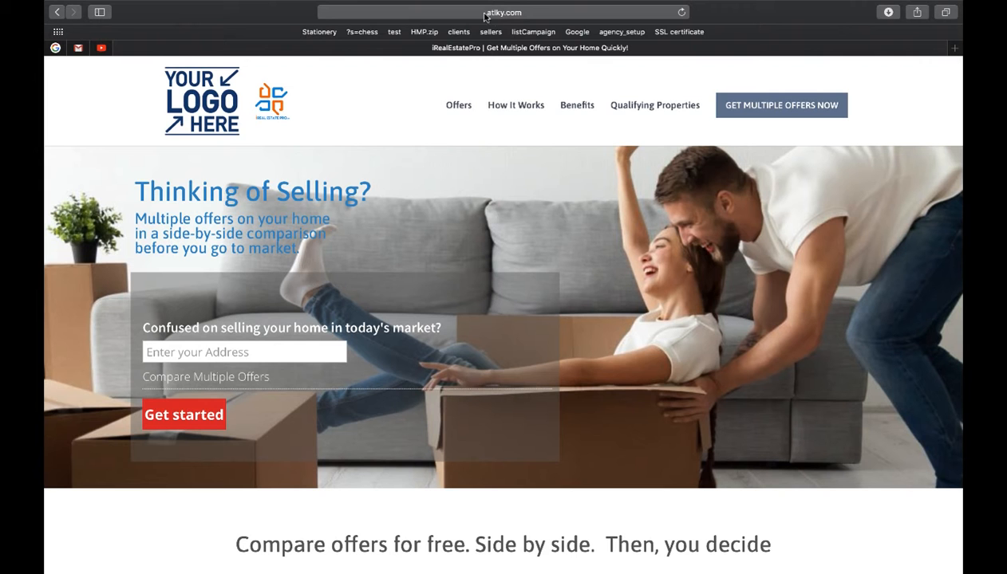
Step: Go to the site's /wp-admin page and log in with the saved administrator credentials
click(528, 12)
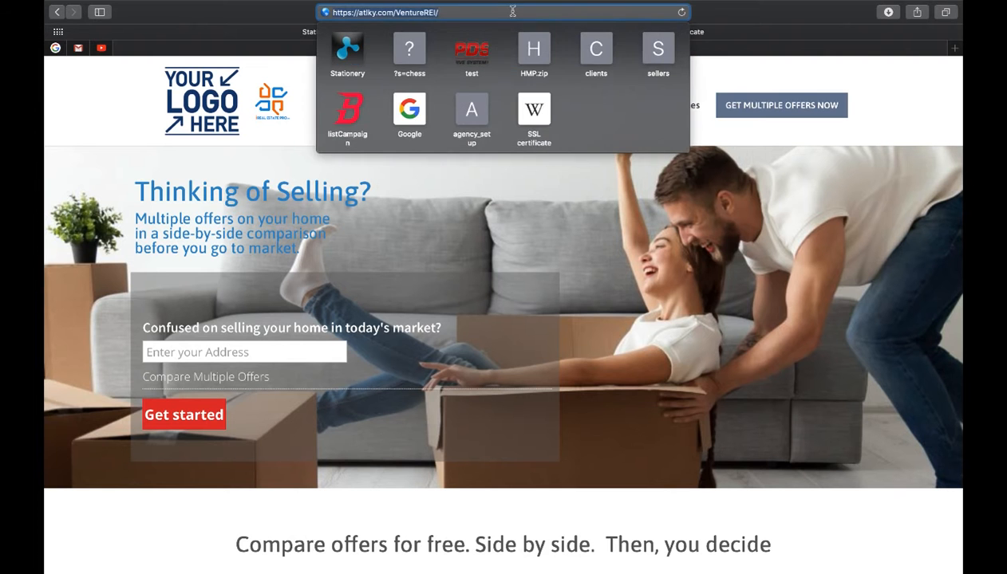
text(wp-admin)
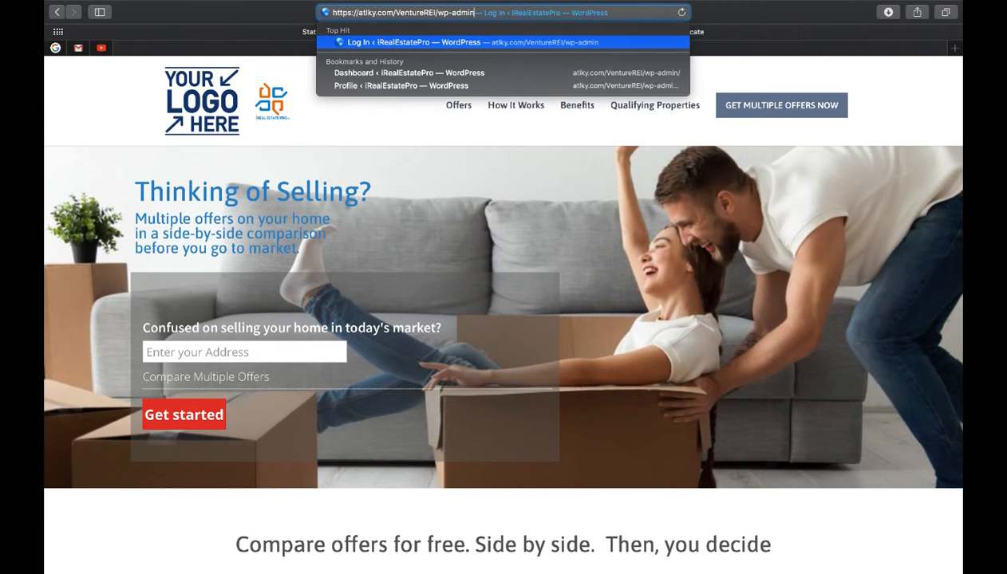
key(Return)
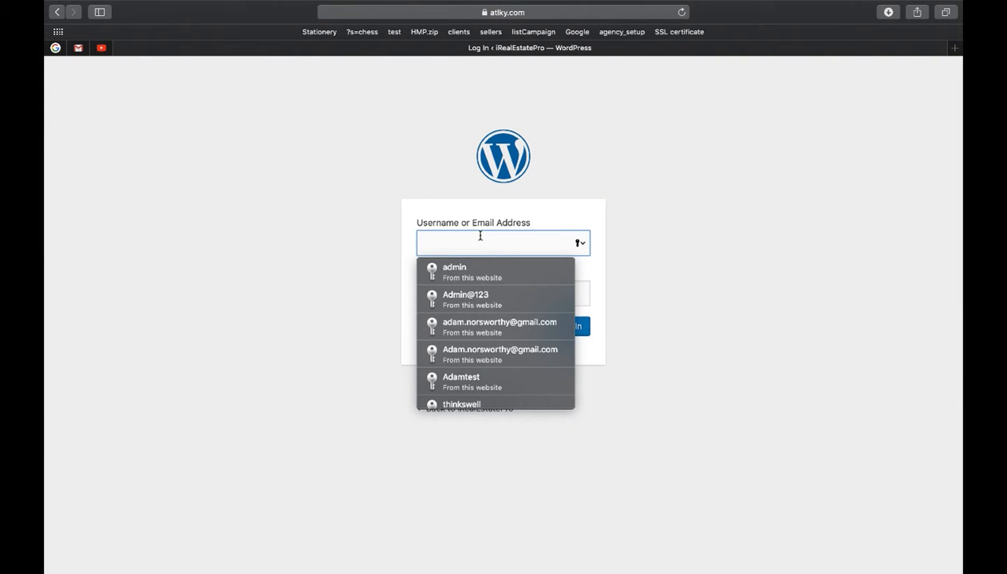
click(466, 269)
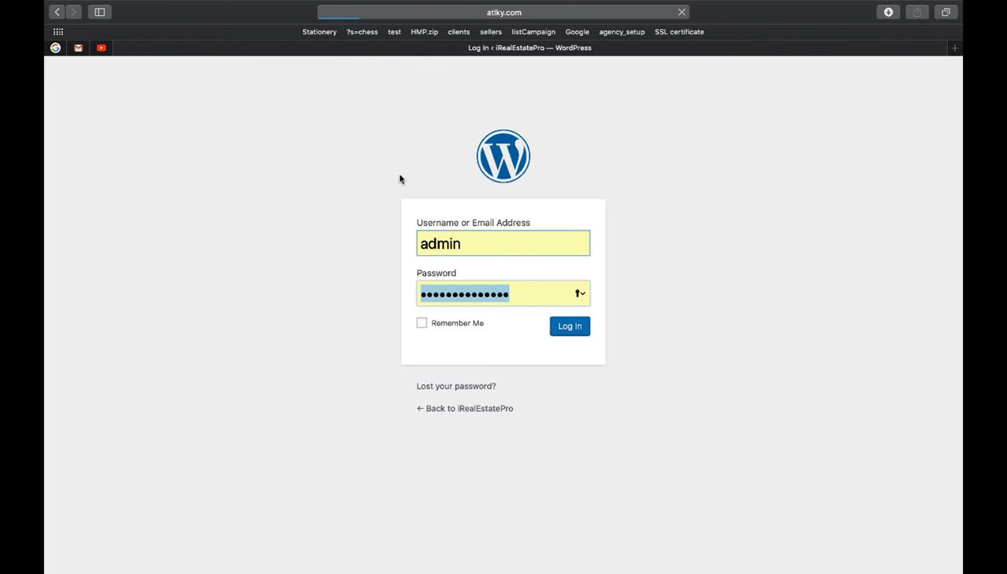
key(Return)
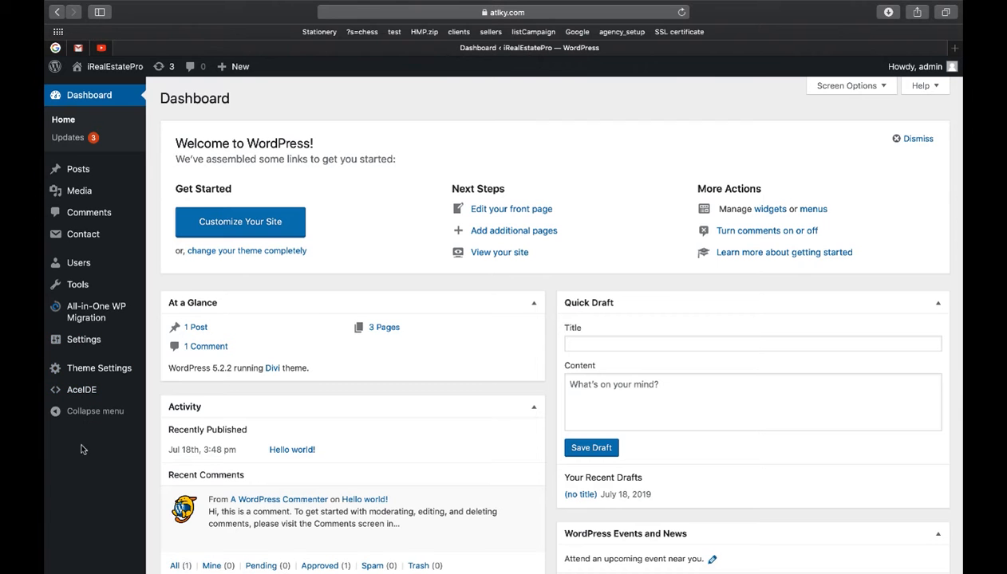
scroll(101, 496, down, 1)
scroll(102, 495, up, 1)
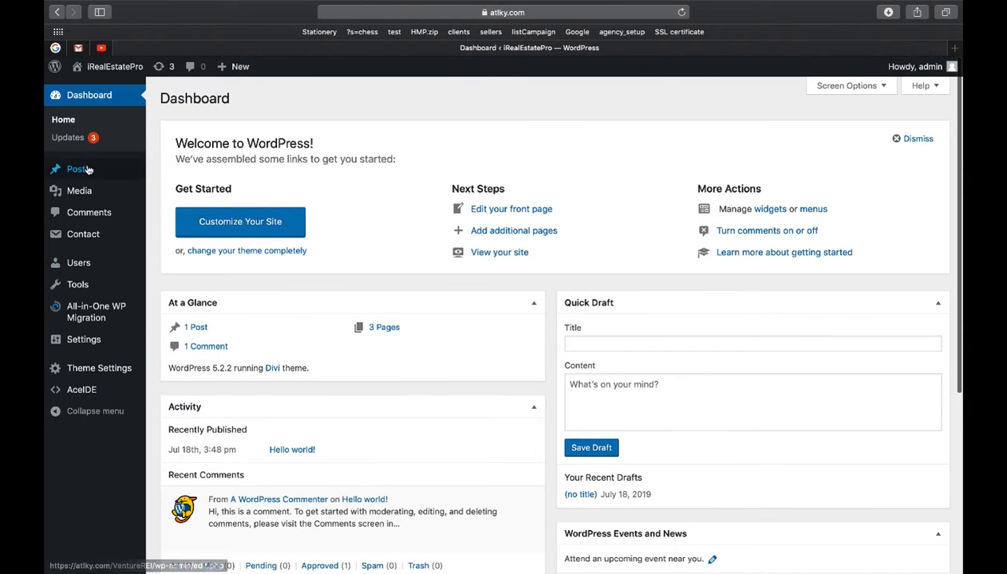
mouse_move(87, 342)
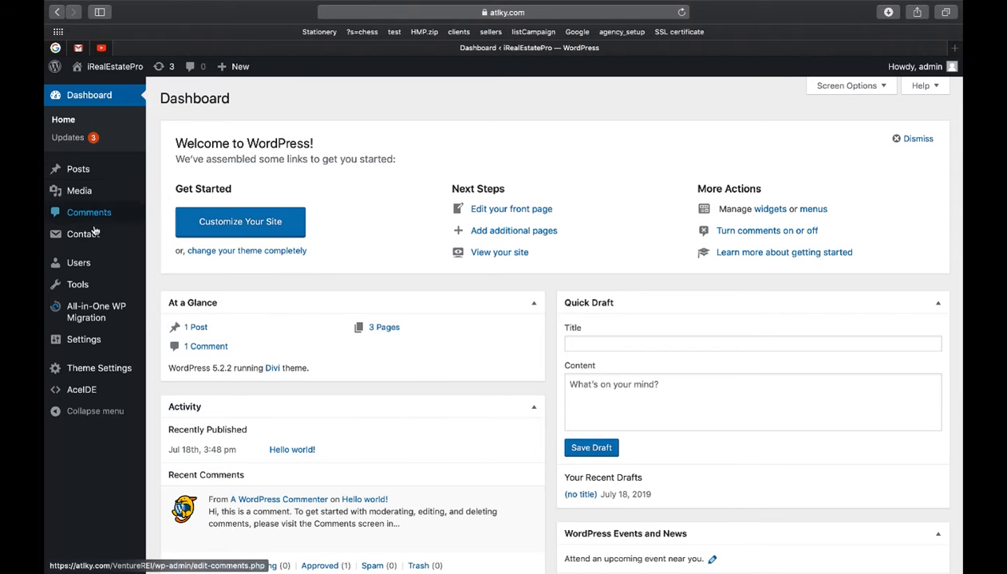
mouse_move(93, 241)
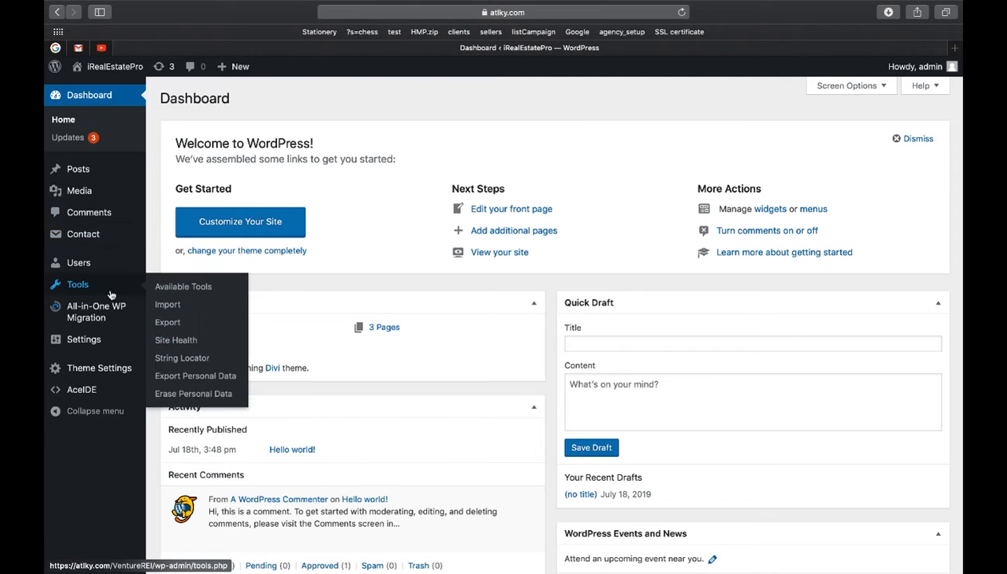
mouse_move(85, 264)
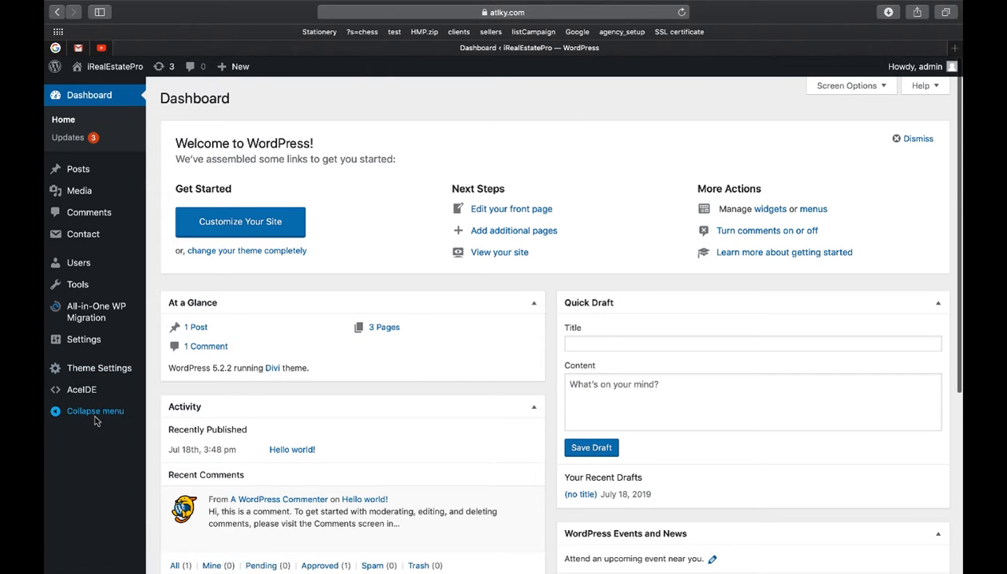
Step: Open Theme Settings and review its logo, contact links, phone, property-qualification and footer fields
click(83, 369)
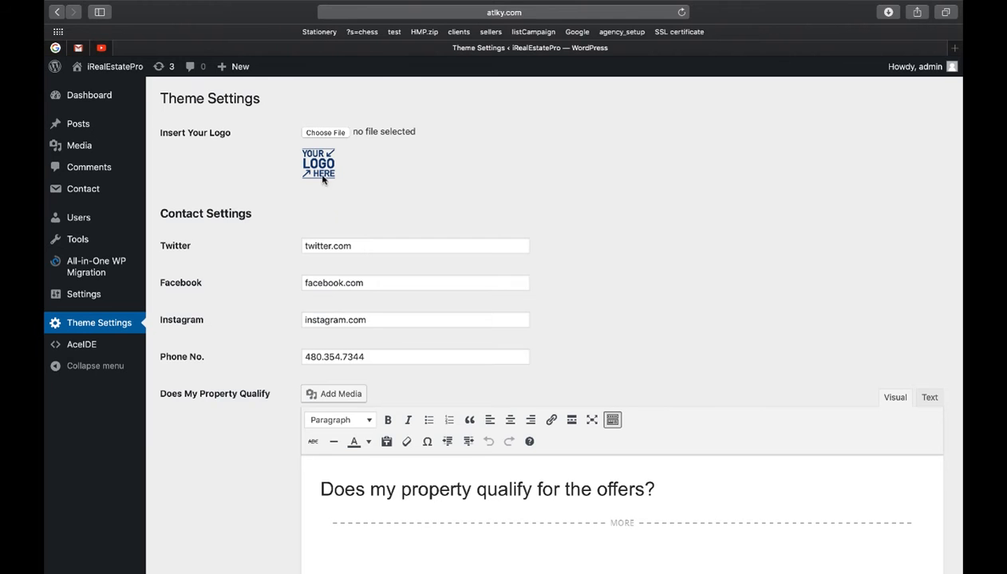
scroll(267, 250, down, 2)
scroll(239, 232, up, 2)
scroll(235, 174, down, 1)
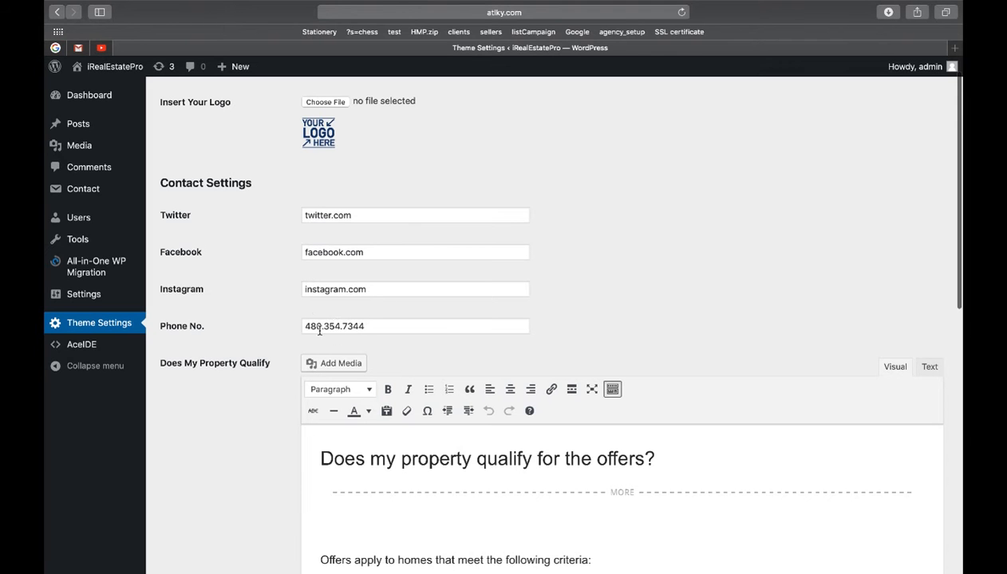
scroll(315, 289, down, 5)
scroll(258, 320, down, 1)
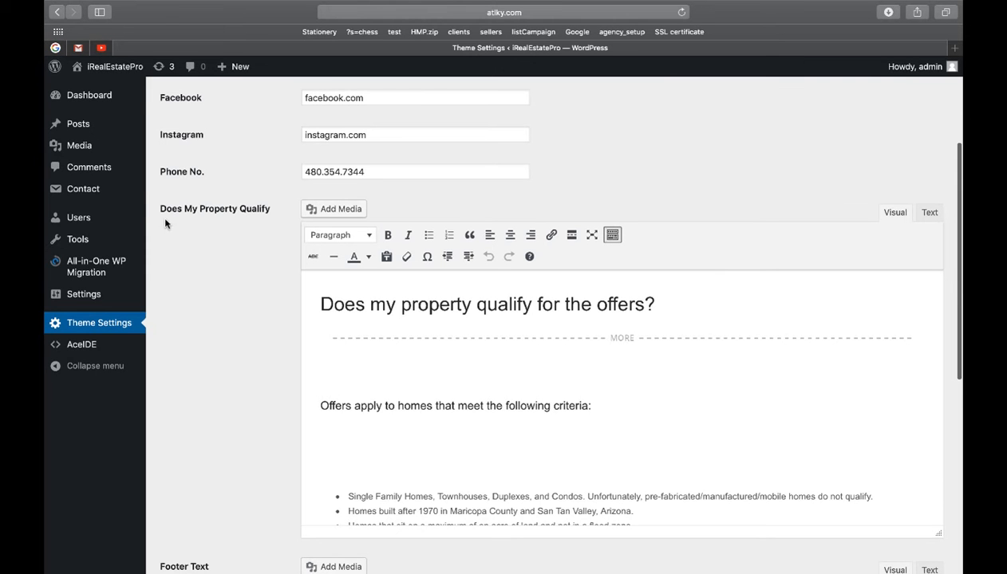
scroll(494, 405, down, 4)
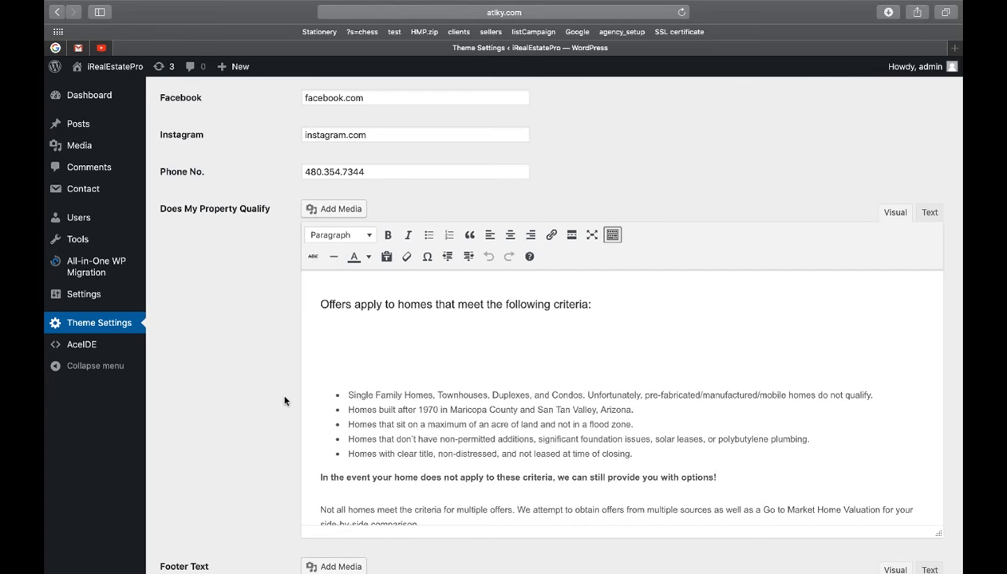
scroll(284, 402, down, 4)
scroll(284, 401, down, 2)
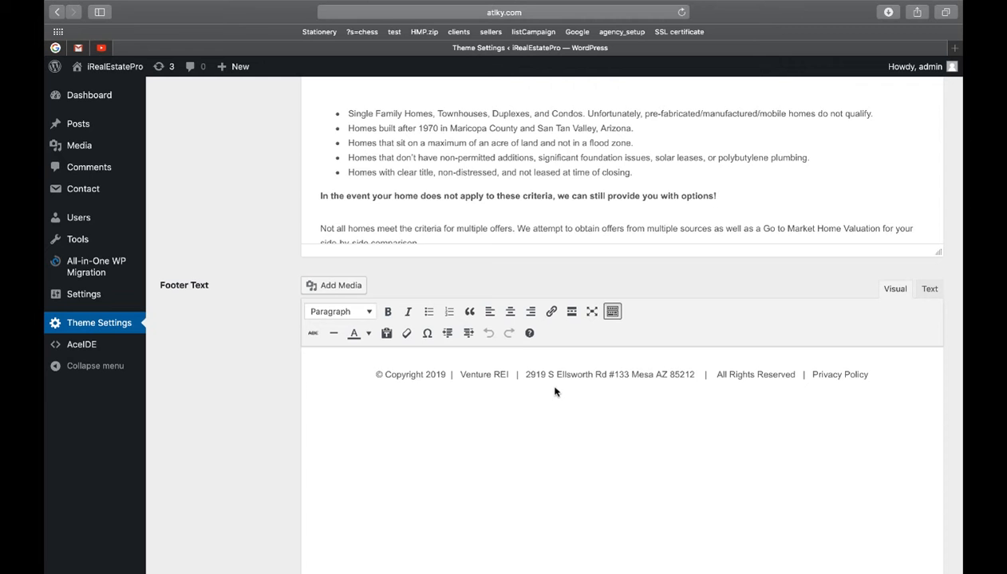
scroll(458, 360, up, 3)
scroll(281, 314, up, 8)
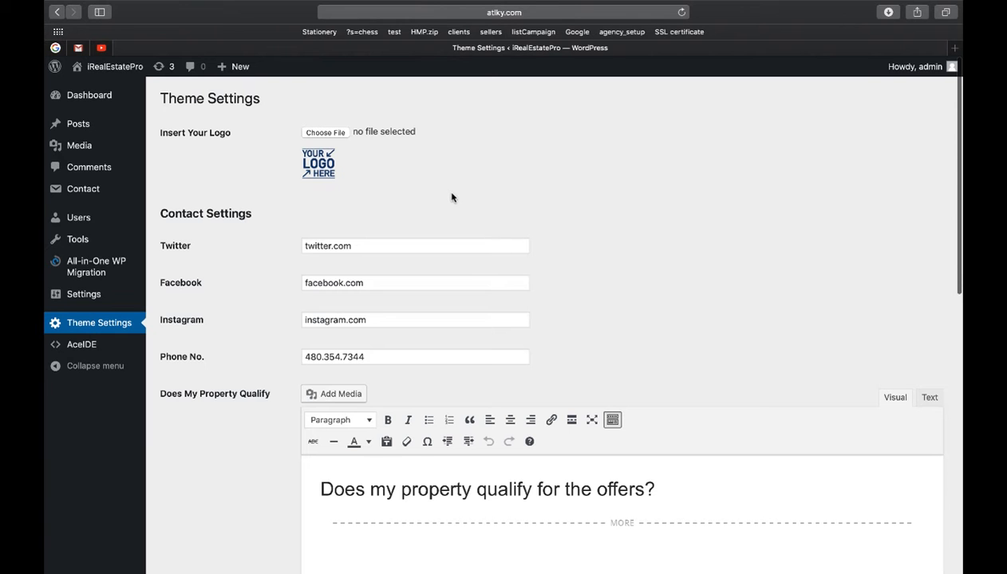
scroll(412, 194, down, 2)
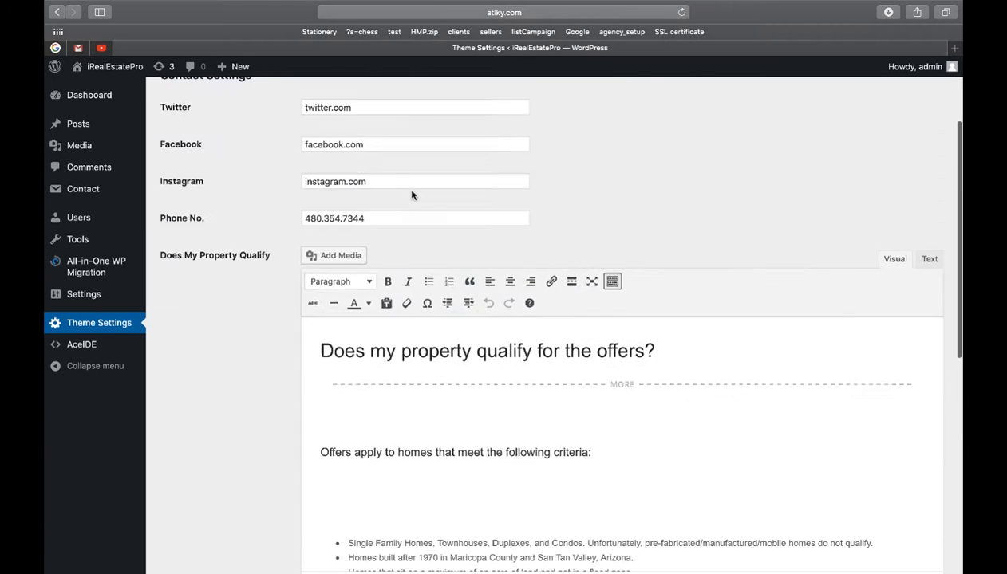
scroll(412, 194, down, 5)
scroll(286, 333, down, 1)
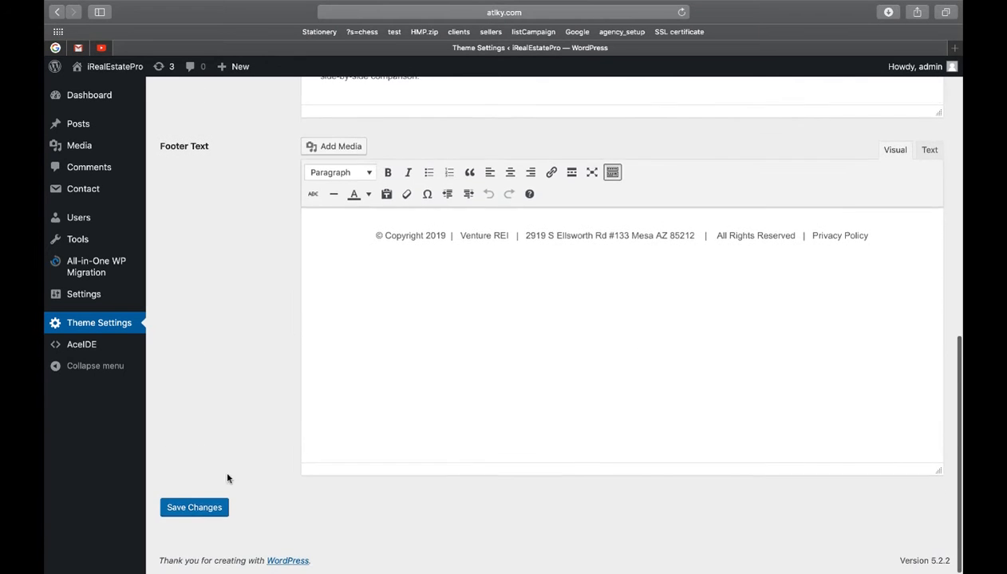
scroll(247, 388, up, 10)
scroll(247, 386, up, 3)
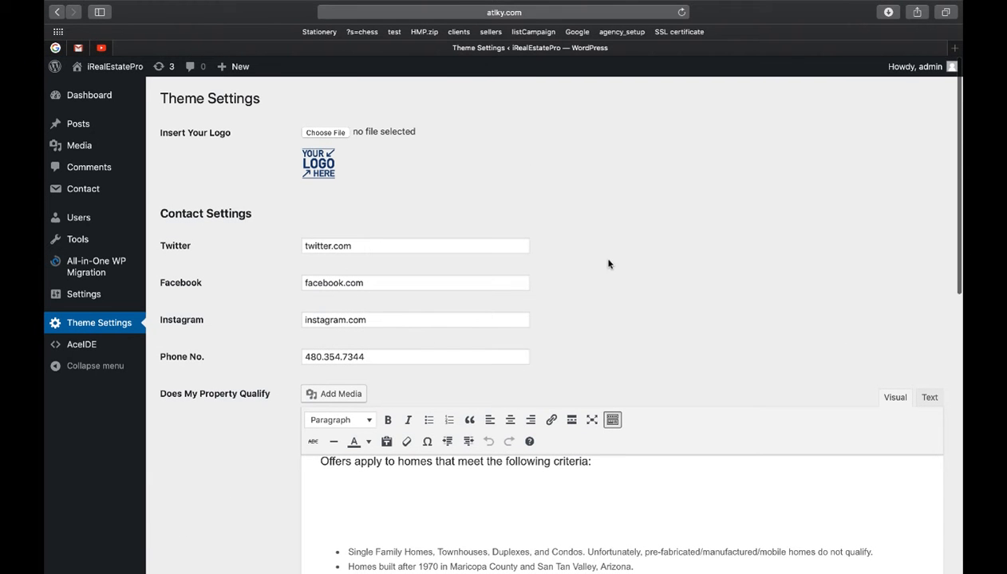
Step: Choose cropped-insert-logo-here.png from the Desktop as the new logo file
click(323, 134)
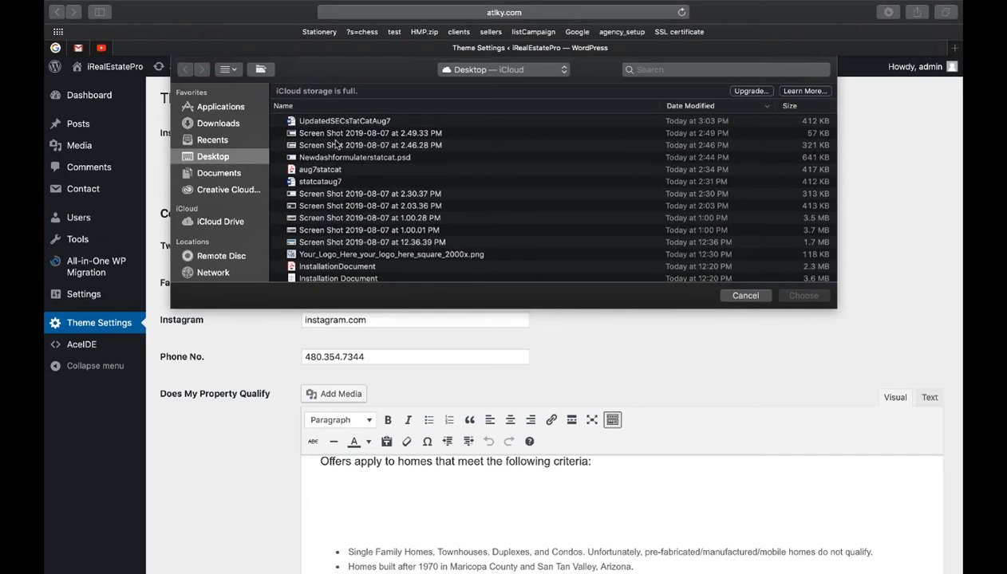
scroll(374, 240, down, 5)
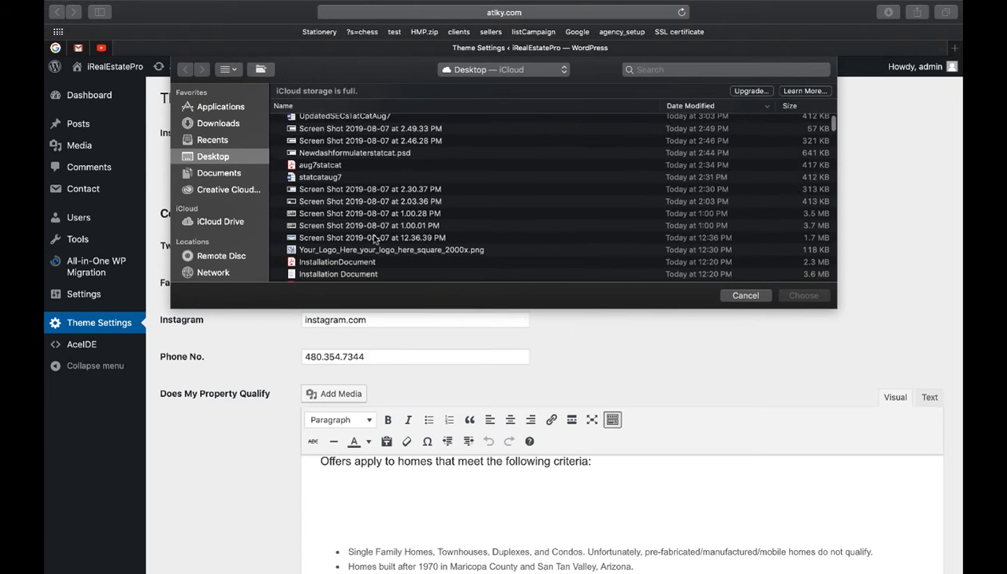
scroll(336, 195, down, 8)
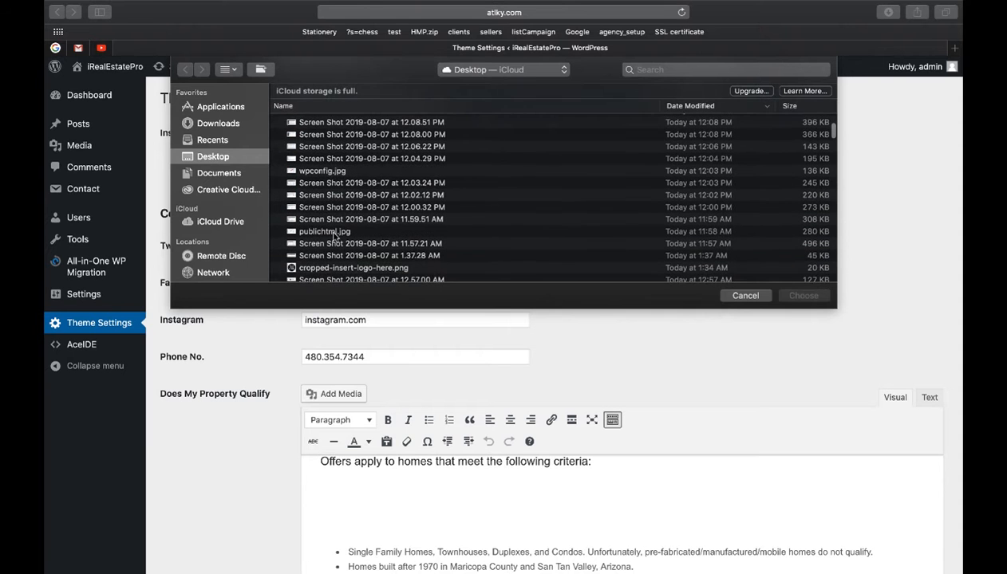
scroll(331, 251, down, 2)
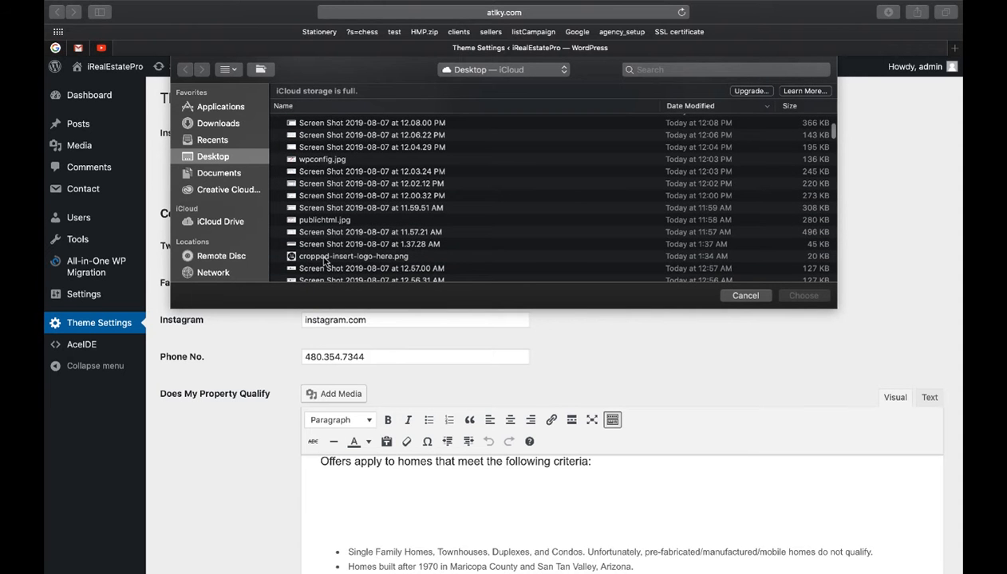
double_click(324, 256)
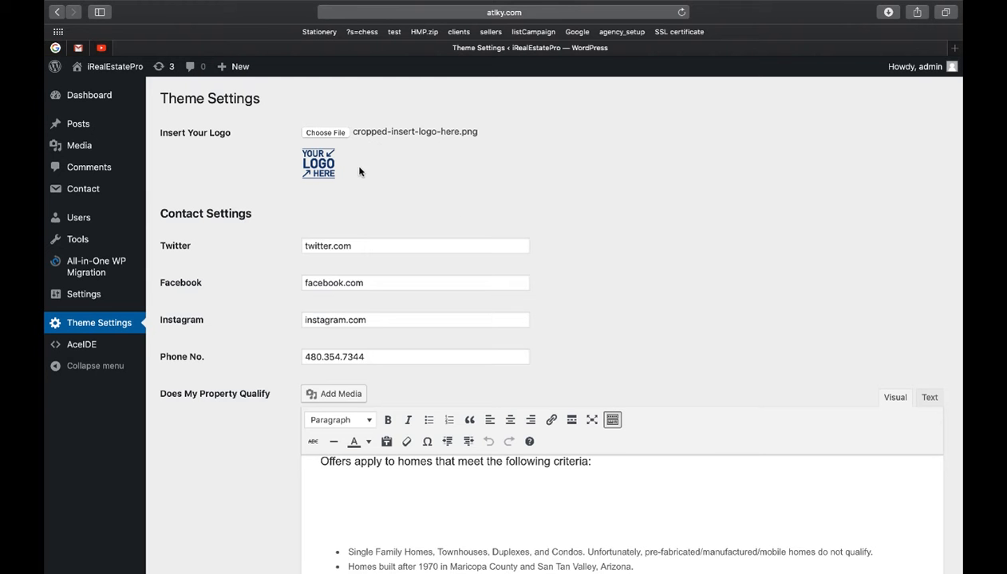
Step: Change the qualifying year from 1970 to 1960 in the Does My Property Qualify text
scroll(431, 205, down, 4)
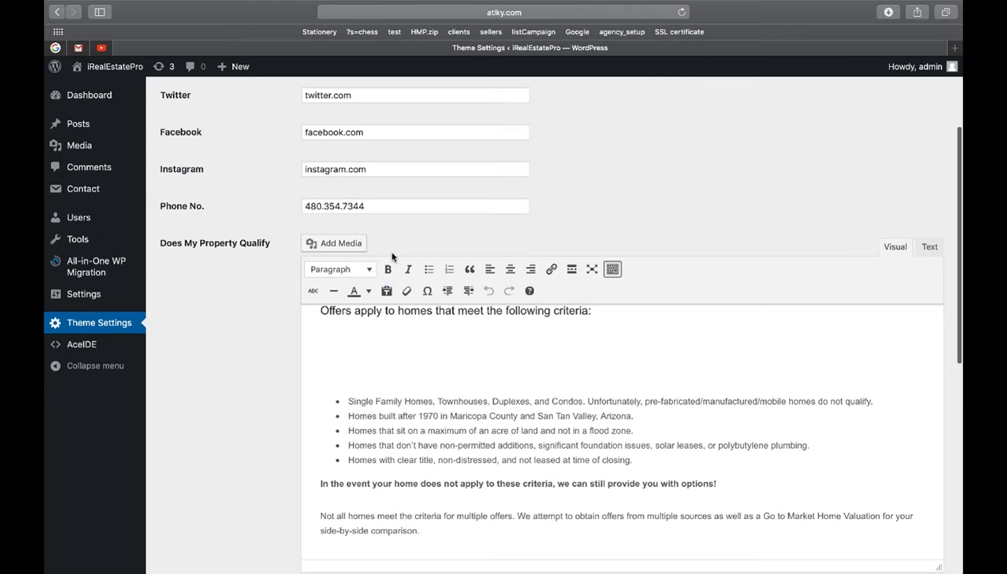
click(434, 416)
key(BackSpace)
text(6)
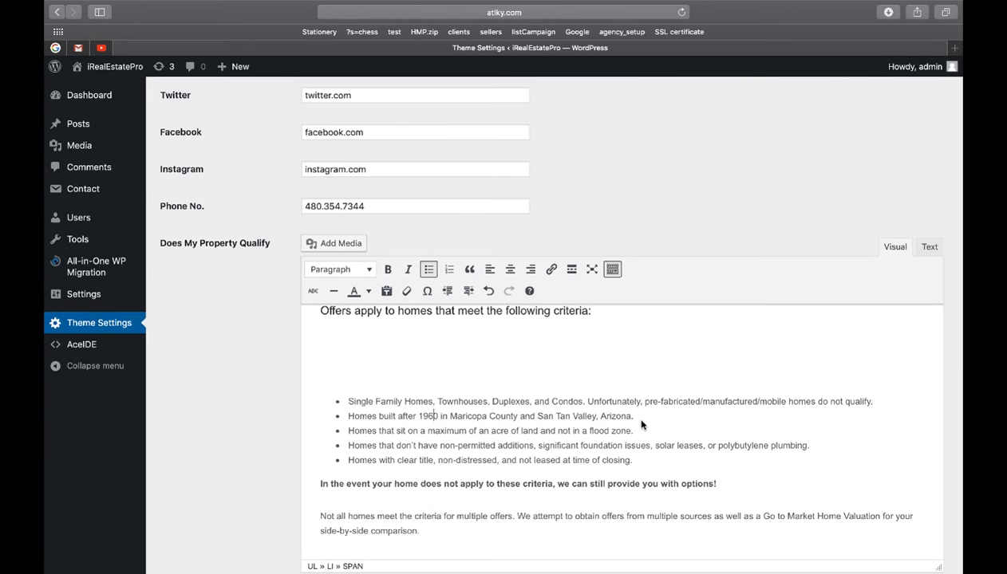
Step: Save the Theme Settings changes
scroll(592, 378, down, 3)
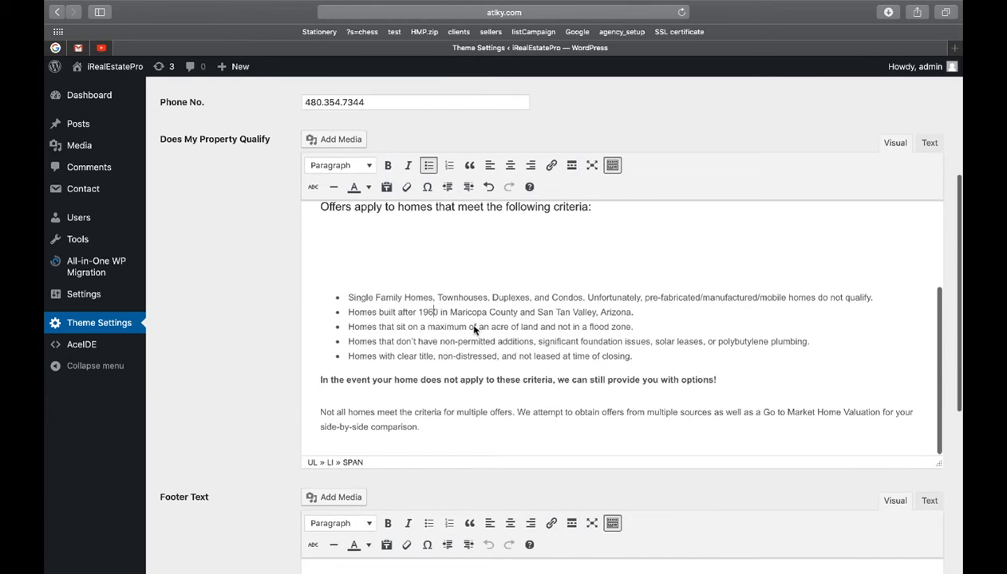
scroll(240, 326, down, 5)
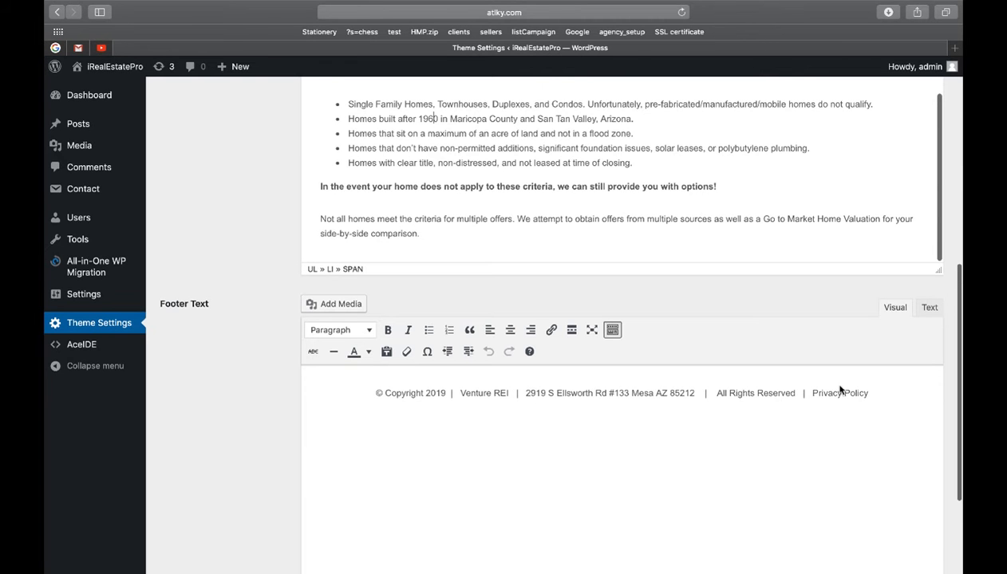
scroll(840, 389, down, 1)
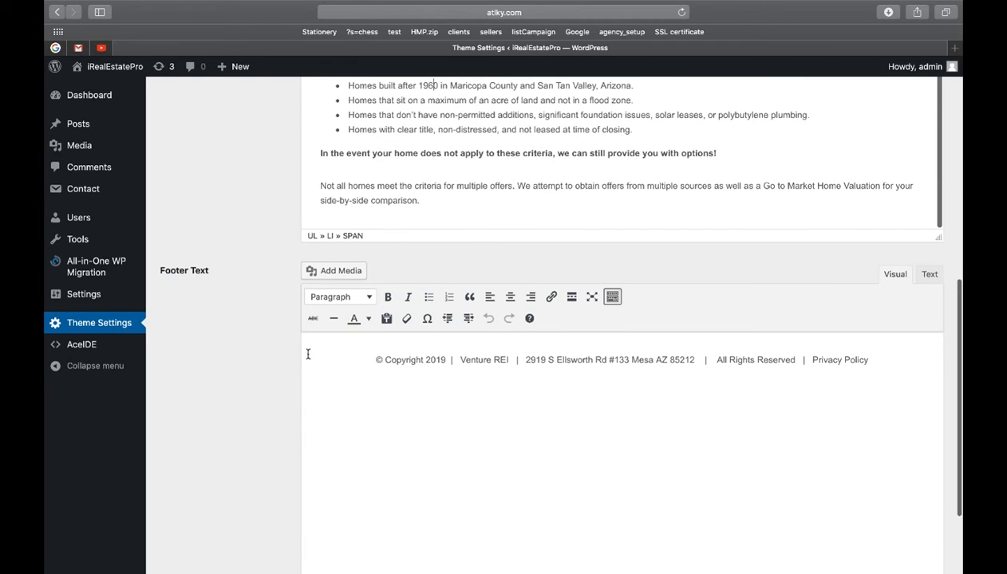
scroll(805, 311, down, 3)
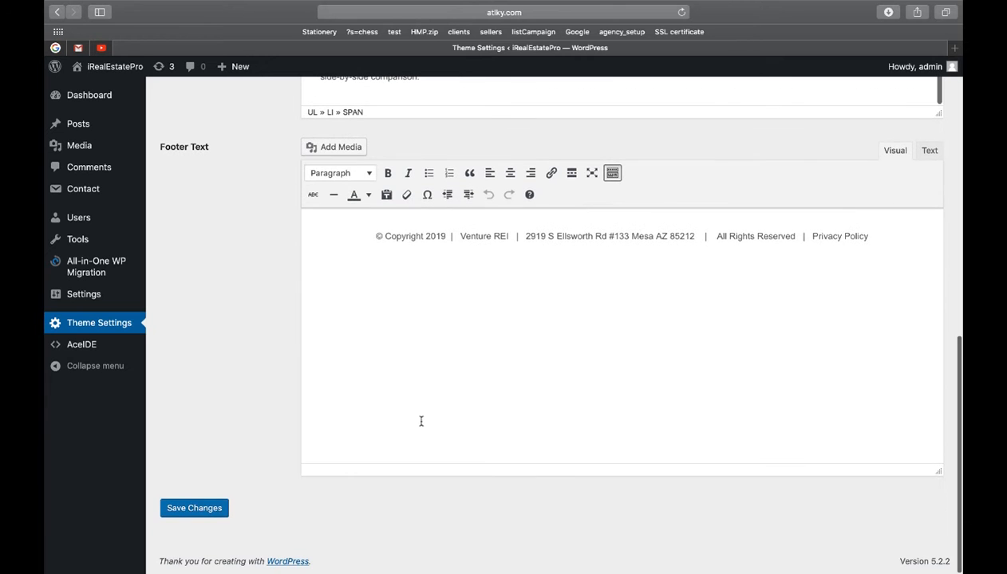
click(206, 508)
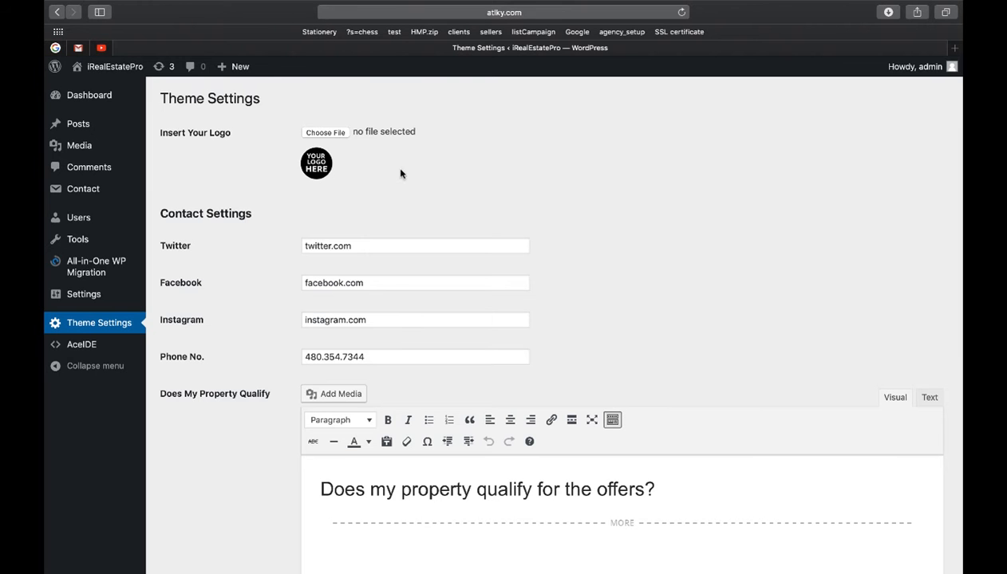
Step: Open the live homepage in a new tab, confirm it reads 'Homes built after 1960', then return
right_click(142, 64)
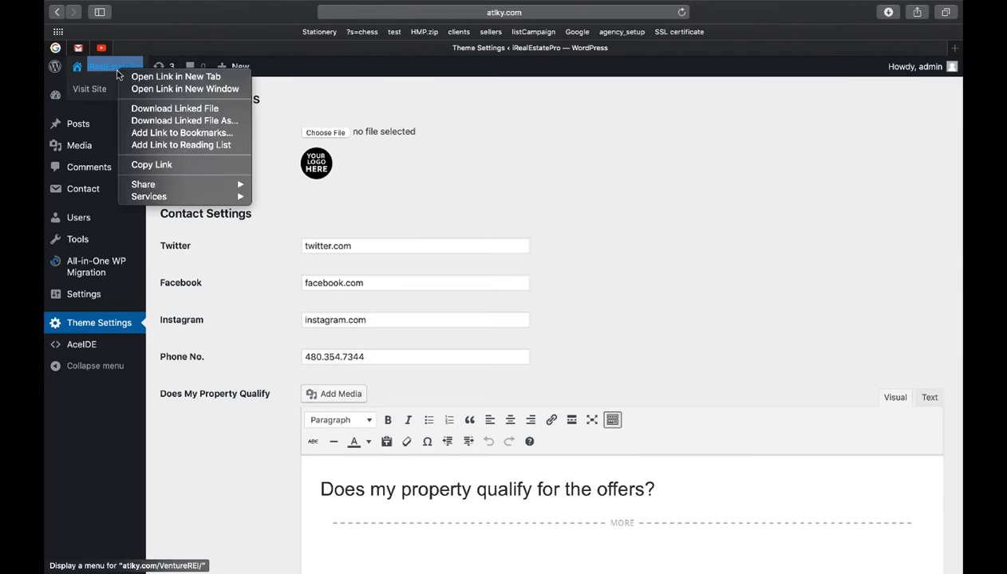
click(180, 65)
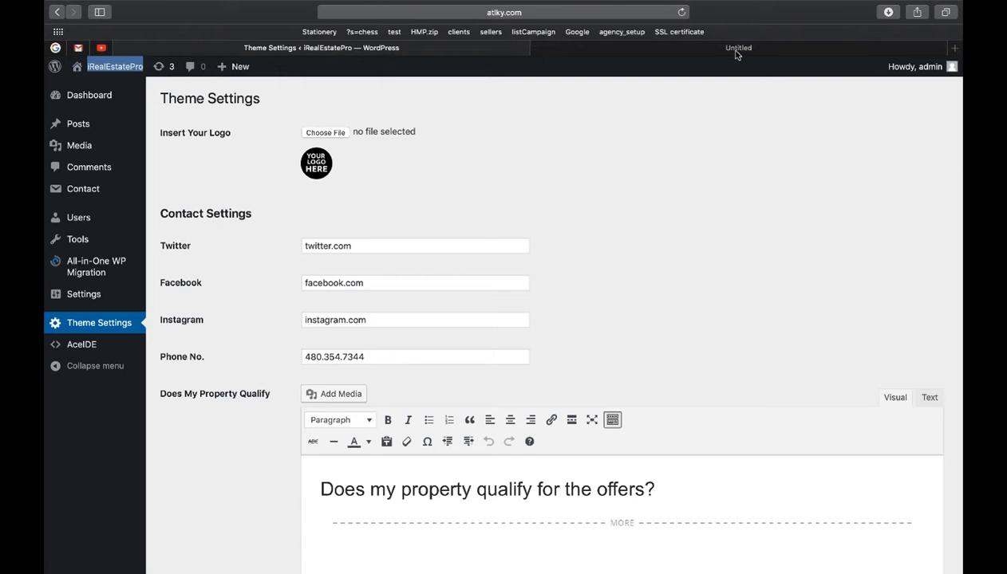
click(735, 51)
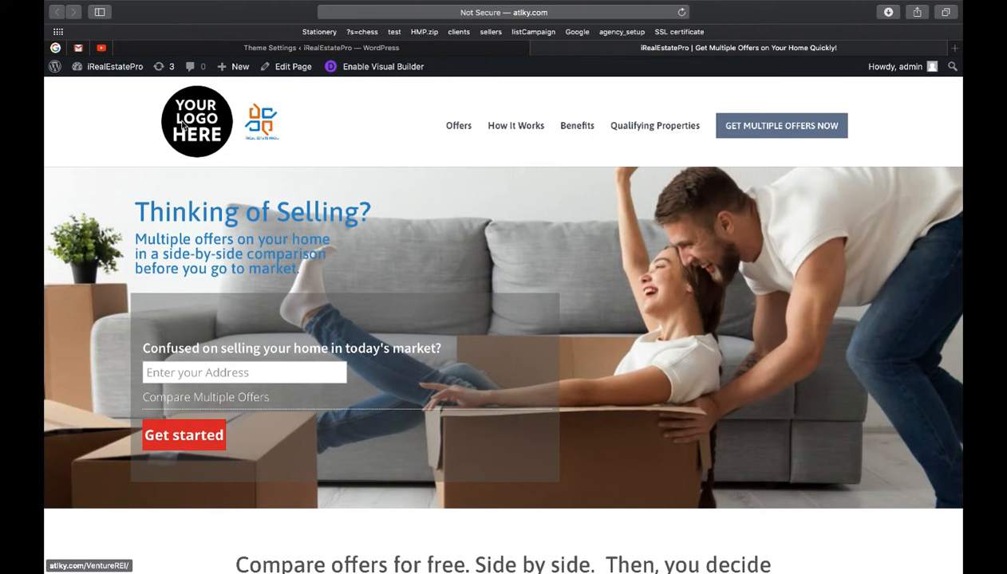
scroll(292, 141, down, 7)
scroll(292, 142, down, 12)
scroll(292, 143, down, 10)
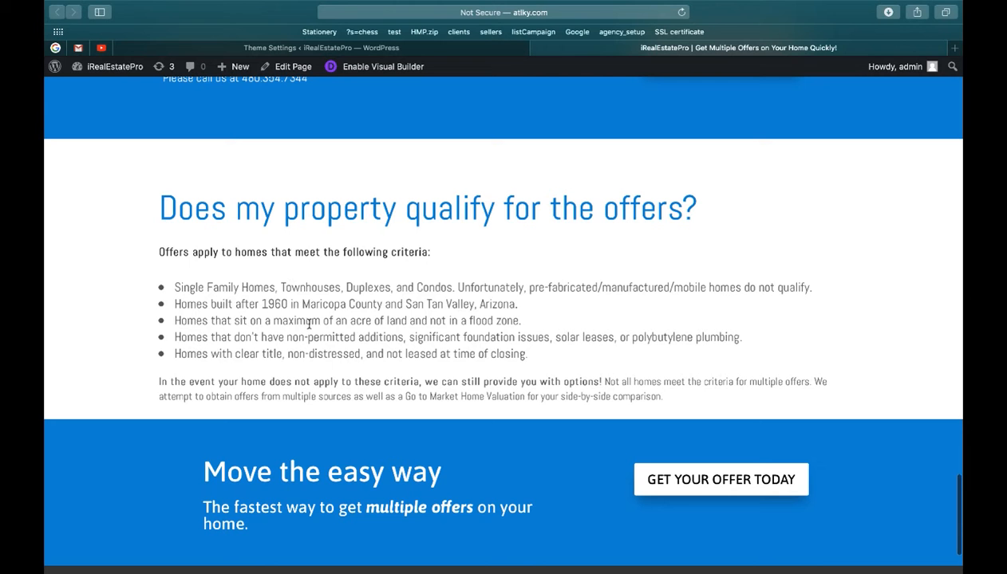
scroll(278, 304, up, 2)
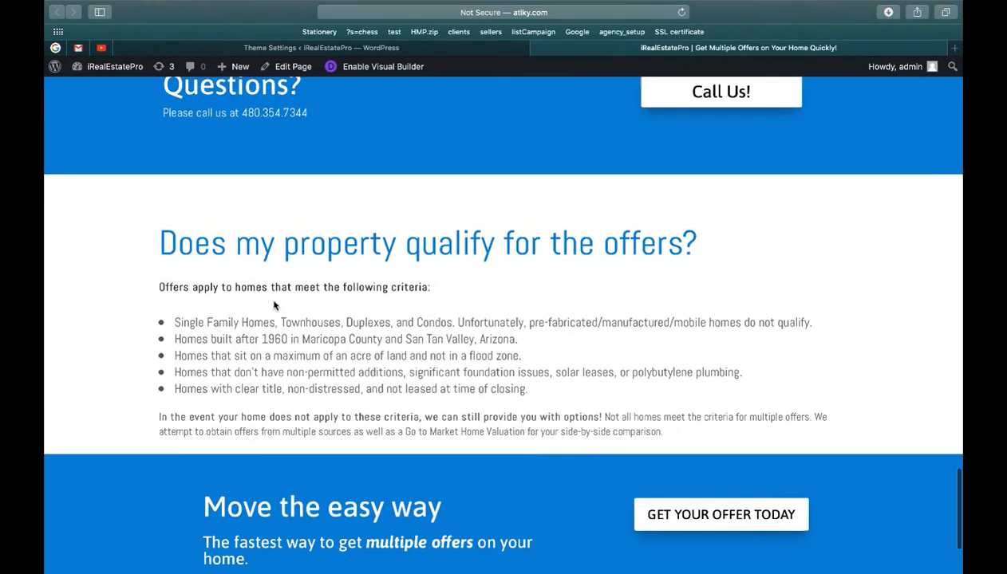
scroll(275, 304, down, 2)
scroll(275, 304, down, 2)
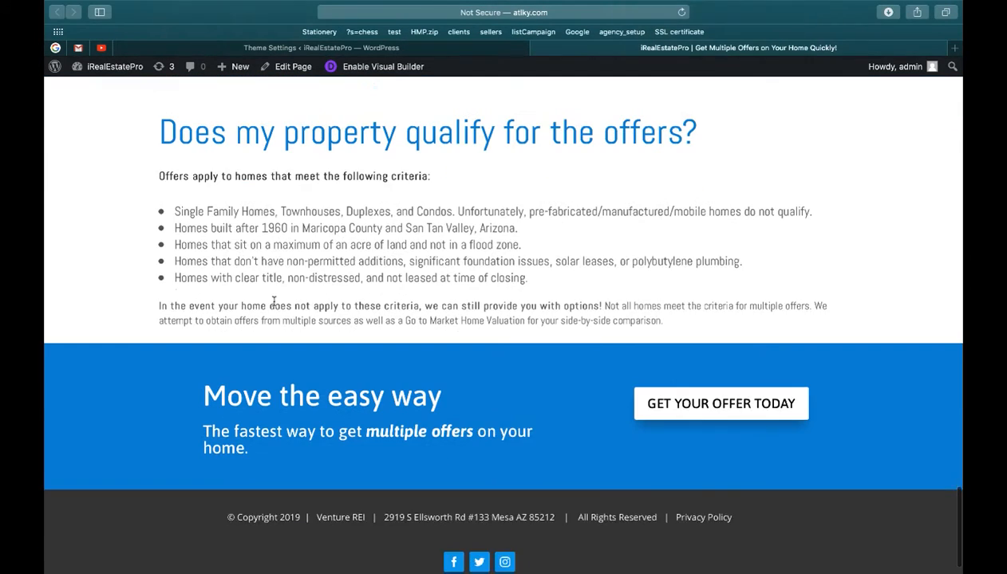
scroll(367, 262, up, 12)
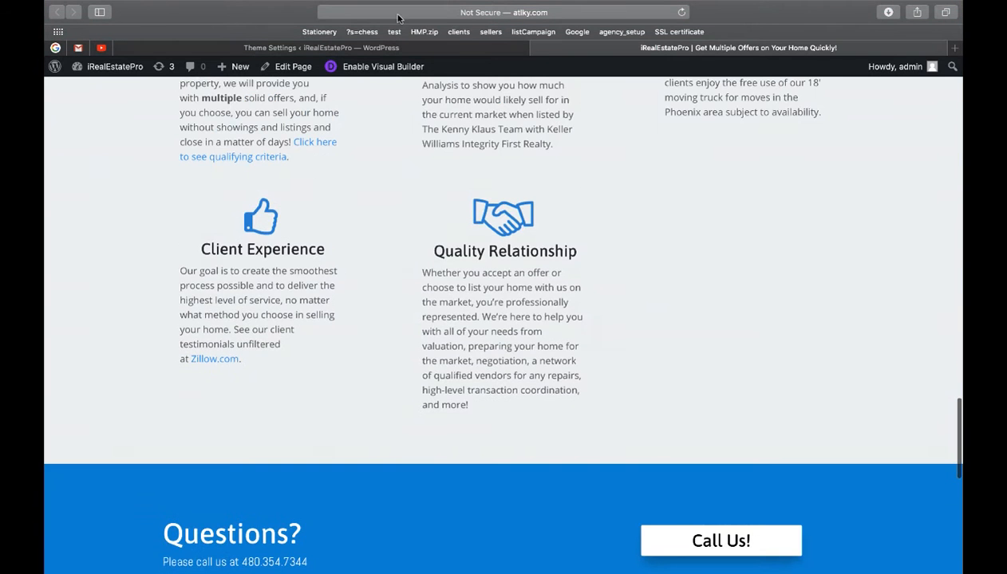
click(376, 49)
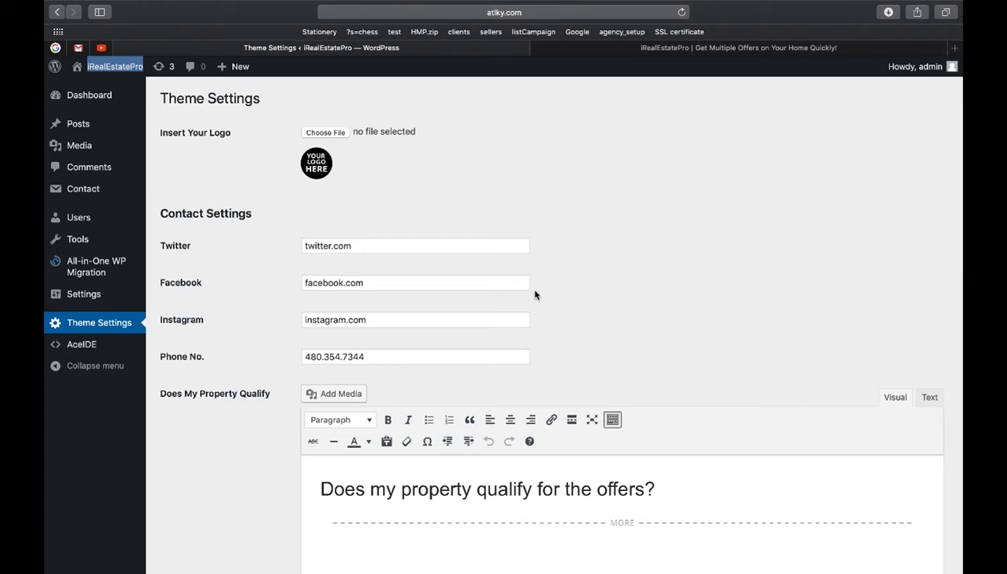
scroll(533, 289, down, 5)
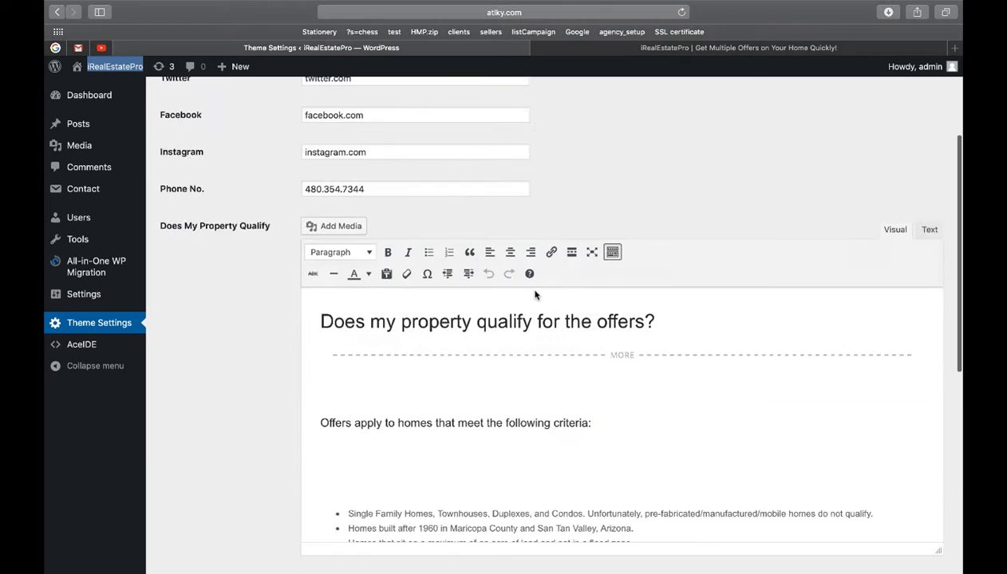
scroll(271, 310, down, 5)
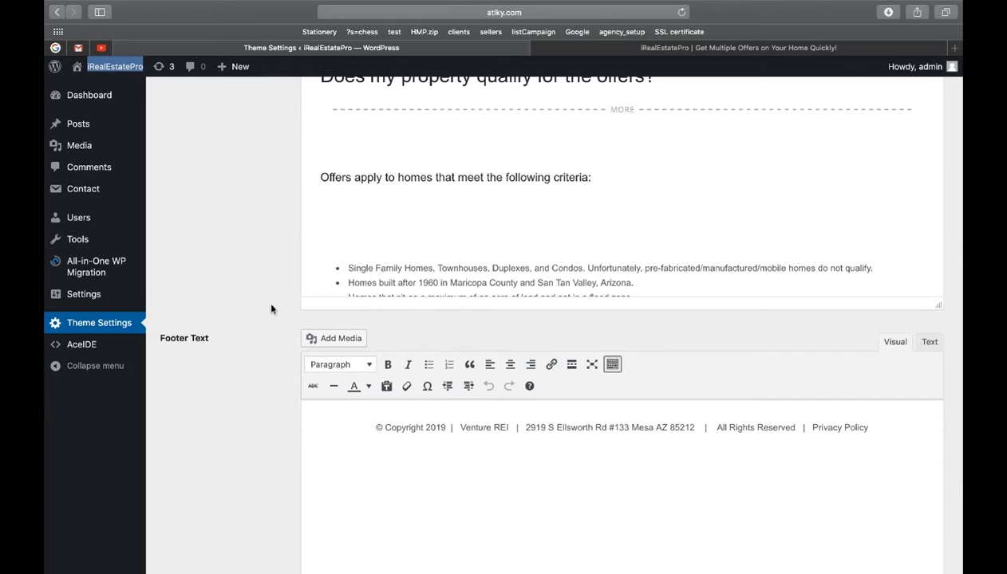
scroll(271, 309, down, 5)
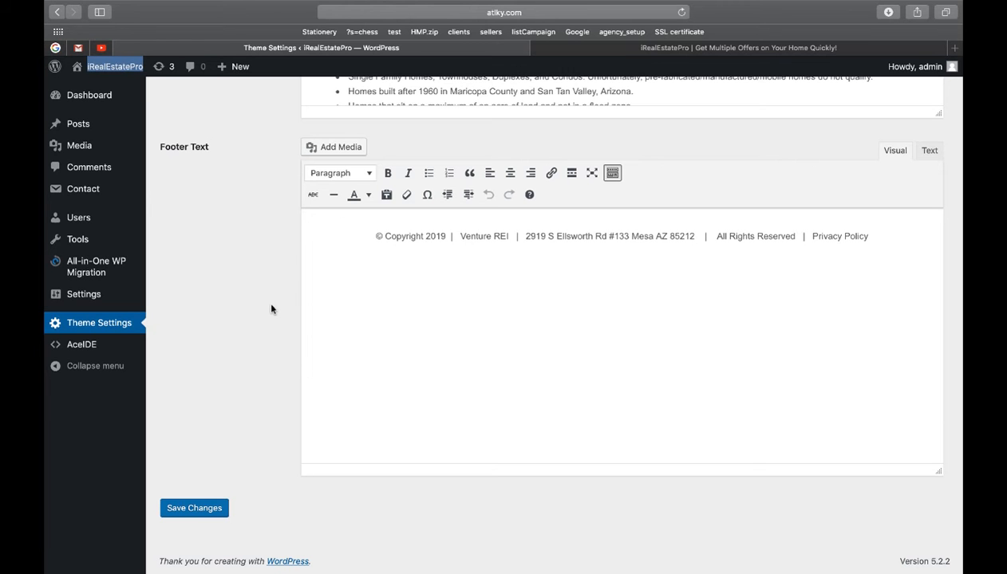
scroll(271, 310, up, 6)
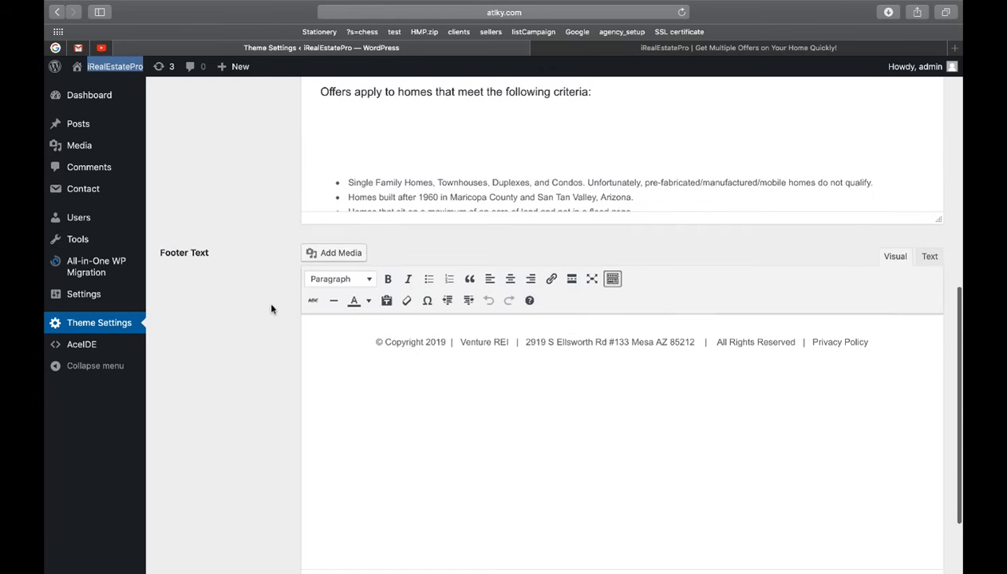
scroll(272, 310, up, 5)
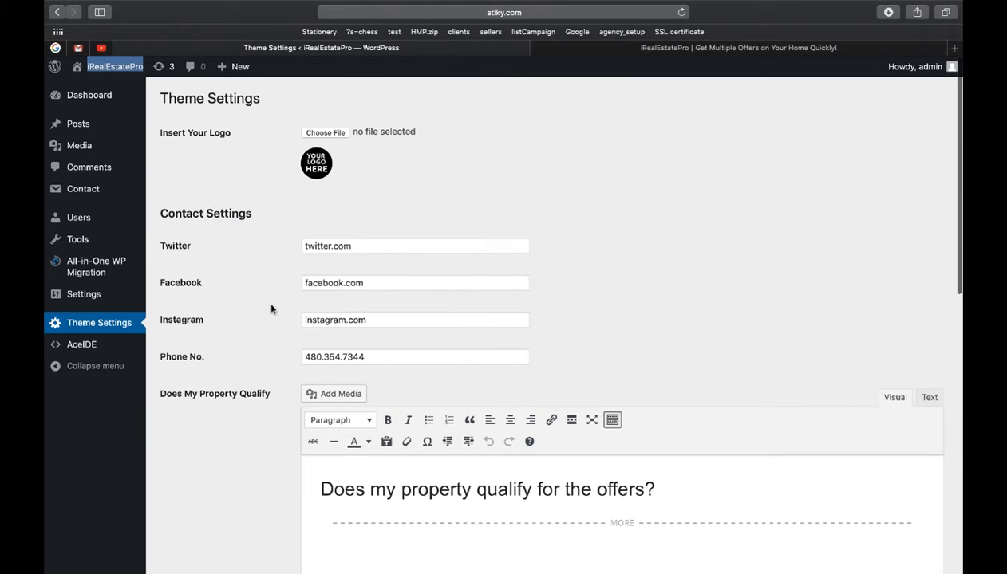
mouse_move(96, 200)
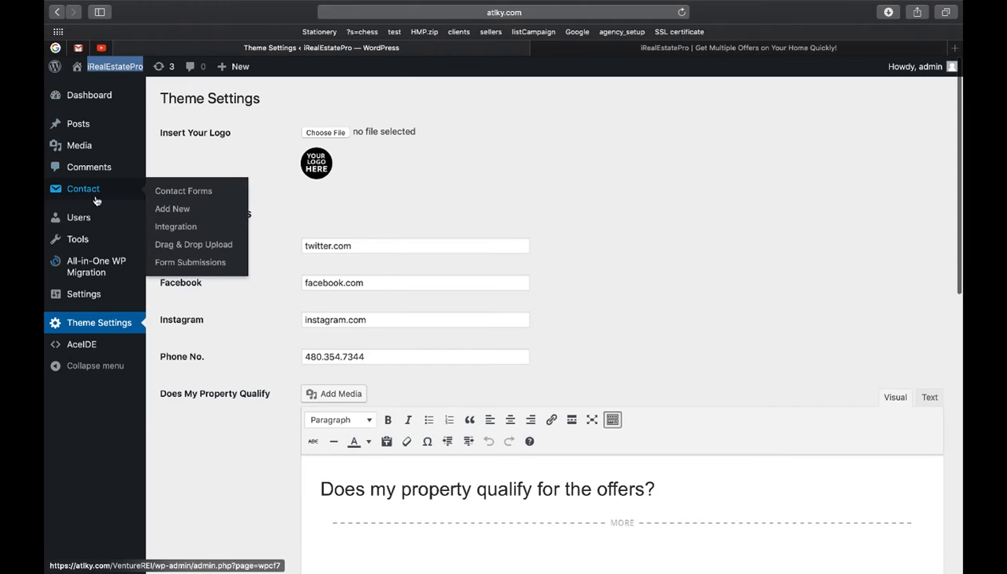
Step: On the live site, enter the property's street address in the offer form and submit it
click(653, 44)
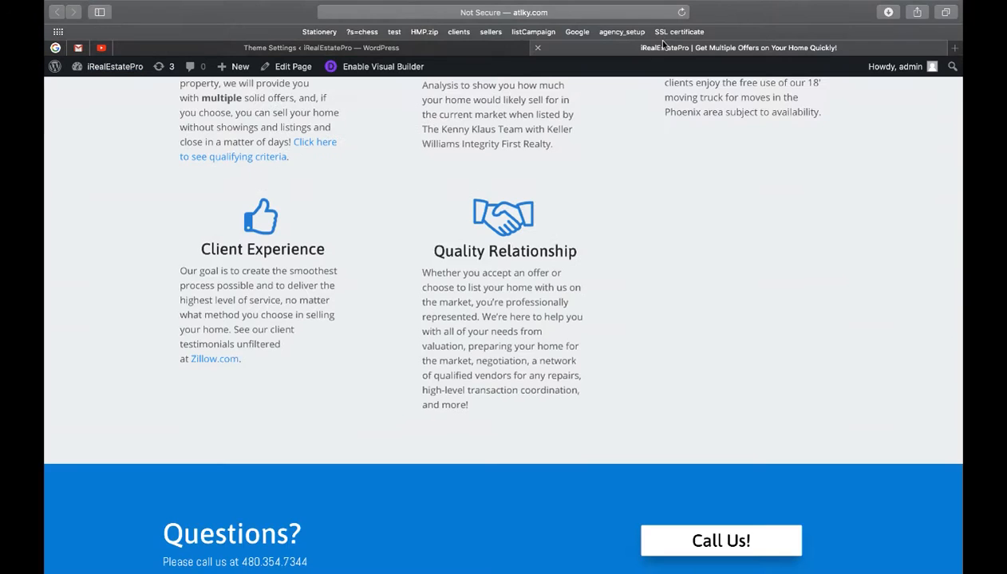
scroll(568, 285, up, 20)
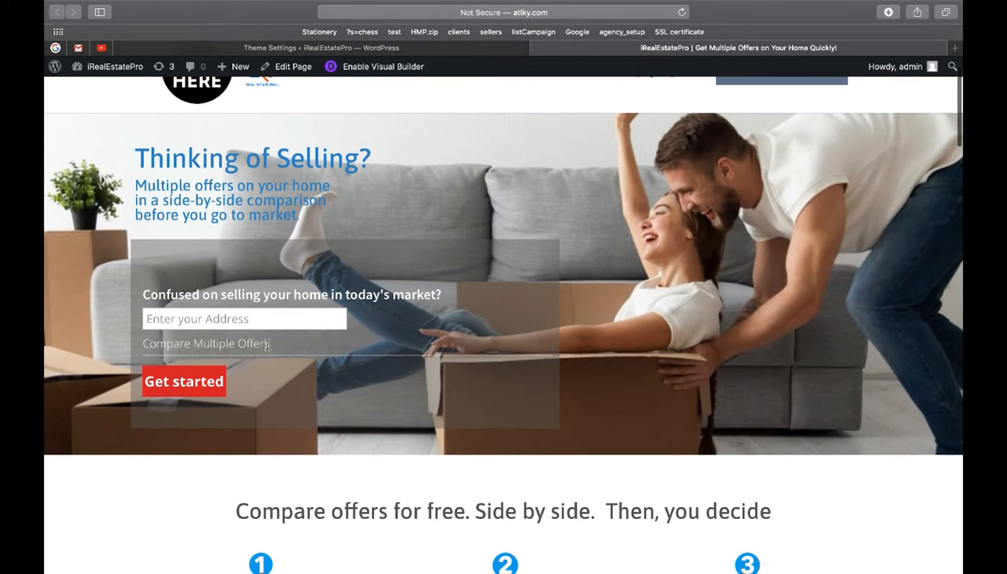
scroll(267, 319, up, 2)
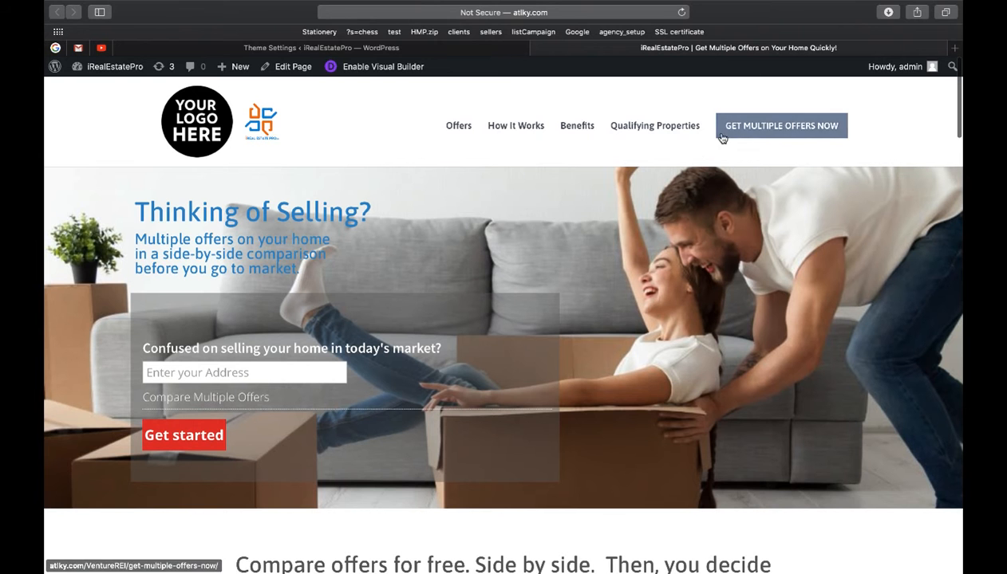
scroll(513, 317, down, 2)
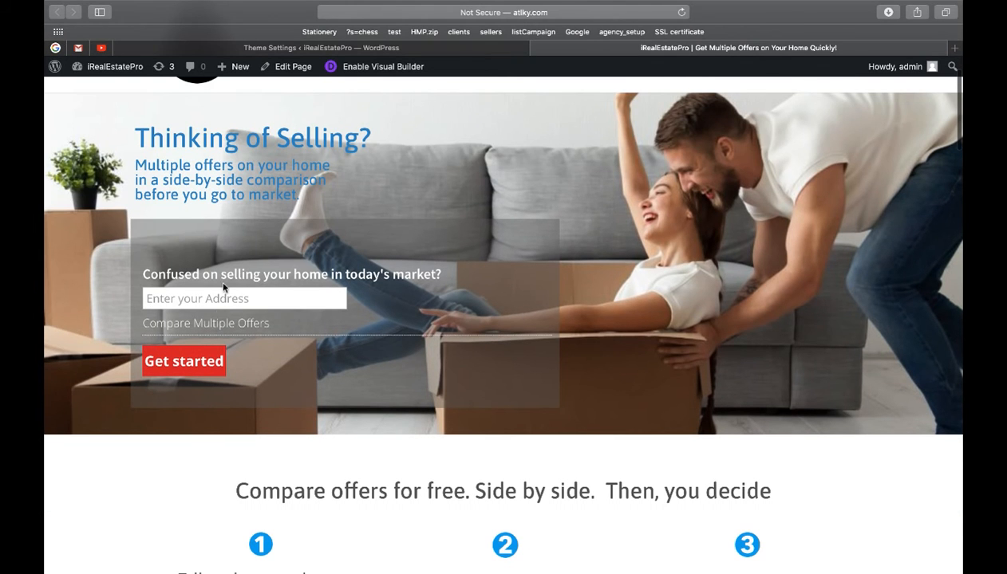
click(201, 297)
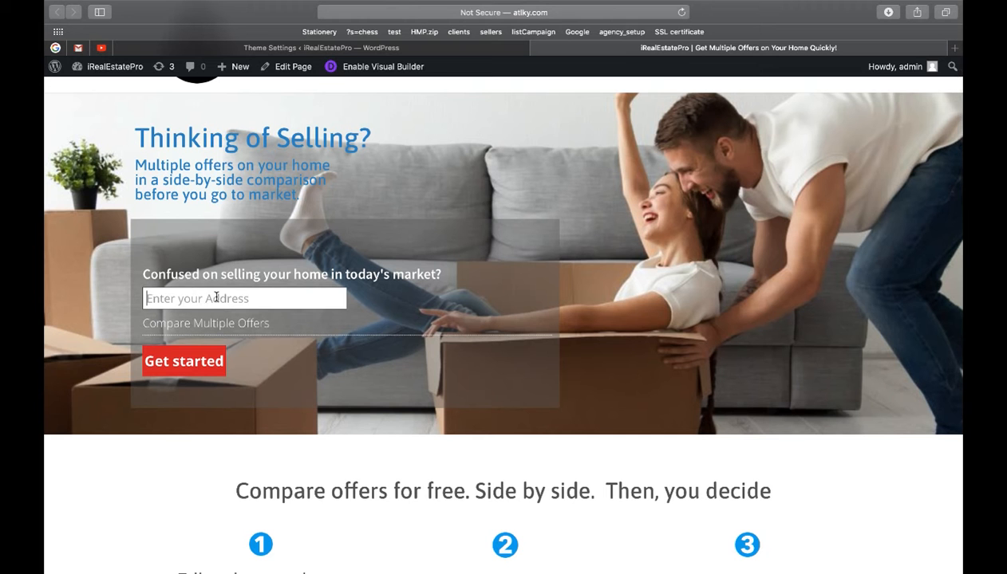
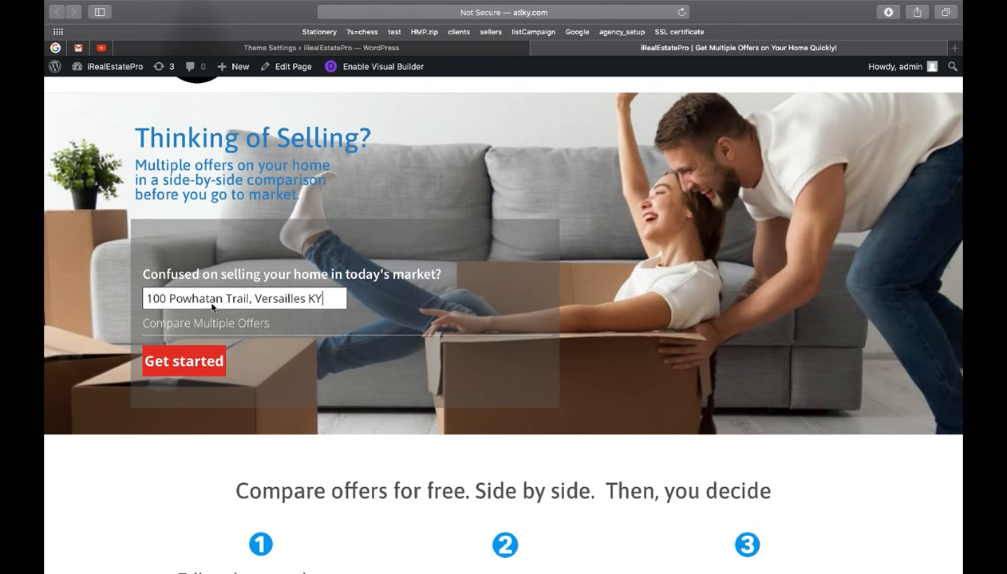
click(184, 362)
scroll(245, 351, down, 1)
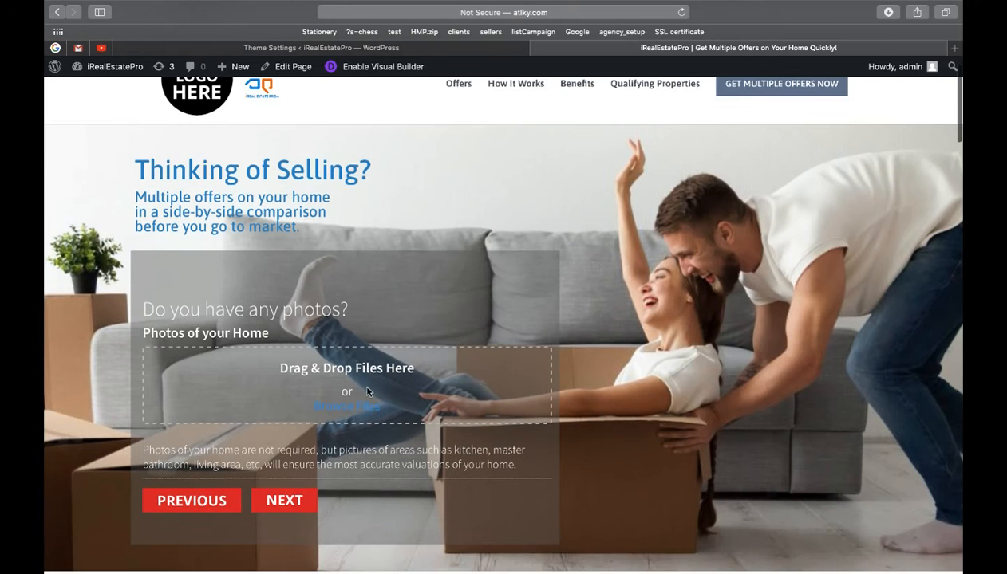
Step: Upload cropped-insert-logo-here.png as the home photo and continue to the appointment step
click(339, 384)
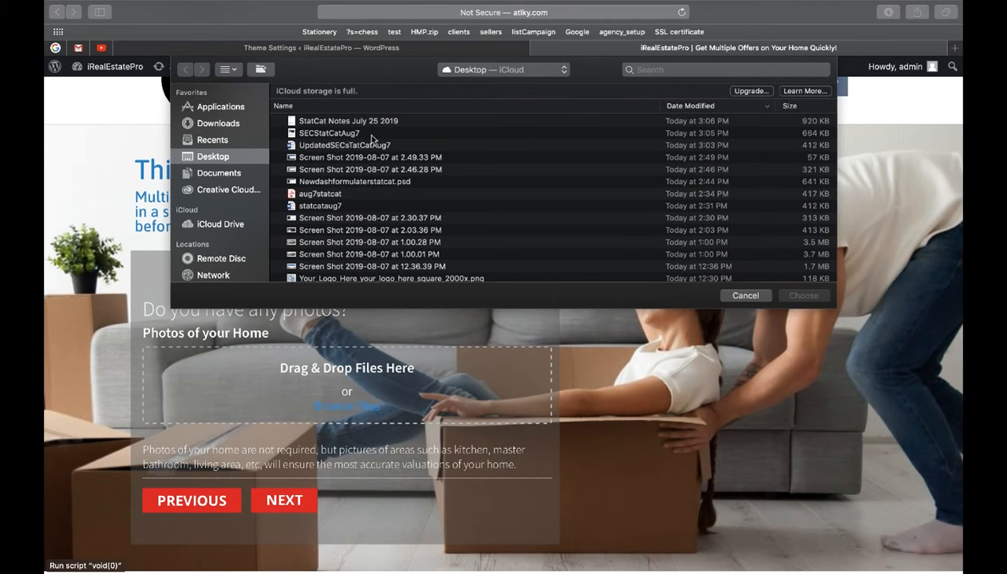
scroll(338, 197, down, 1)
scroll(338, 199, down, 2)
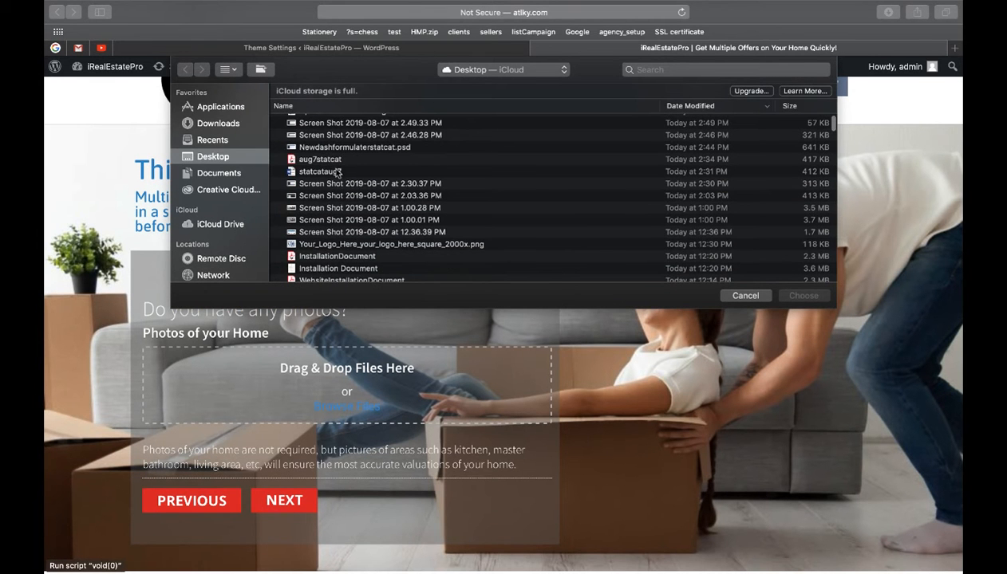
click(331, 161)
scroll(341, 198, down, 3)
scroll(347, 212, down, 8)
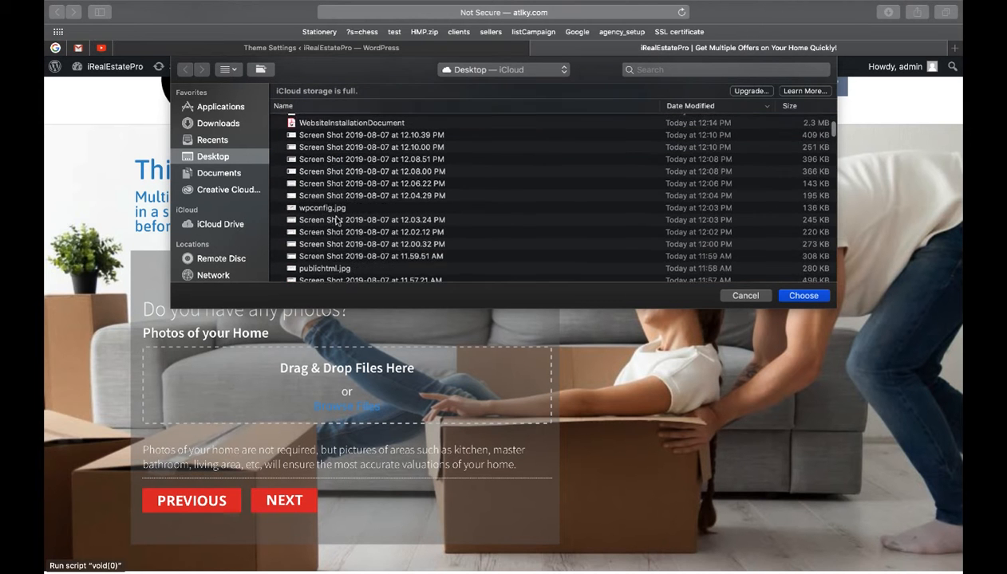
double_click(334, 238)
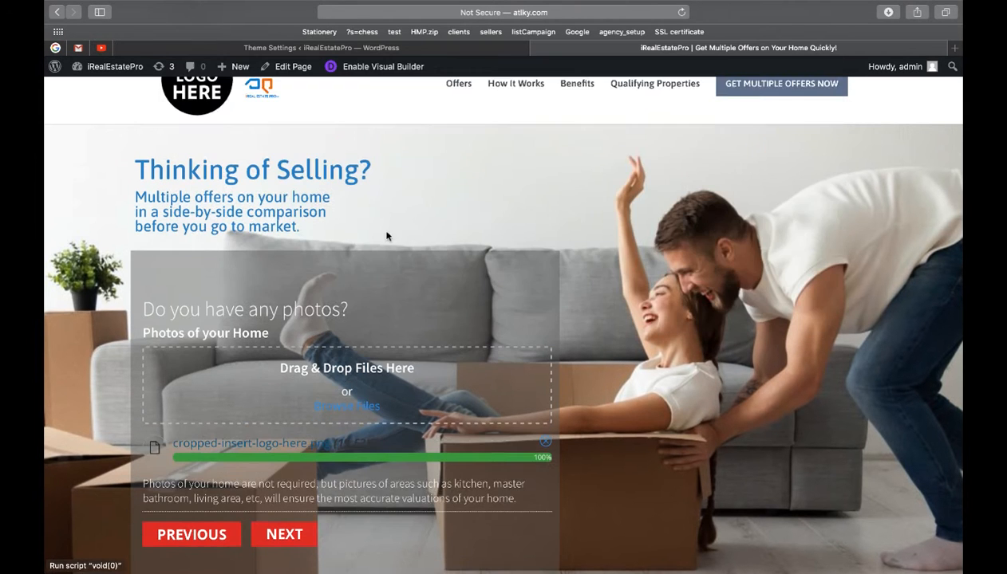
scroll(387, 234, down, 2)
click(293, 452)
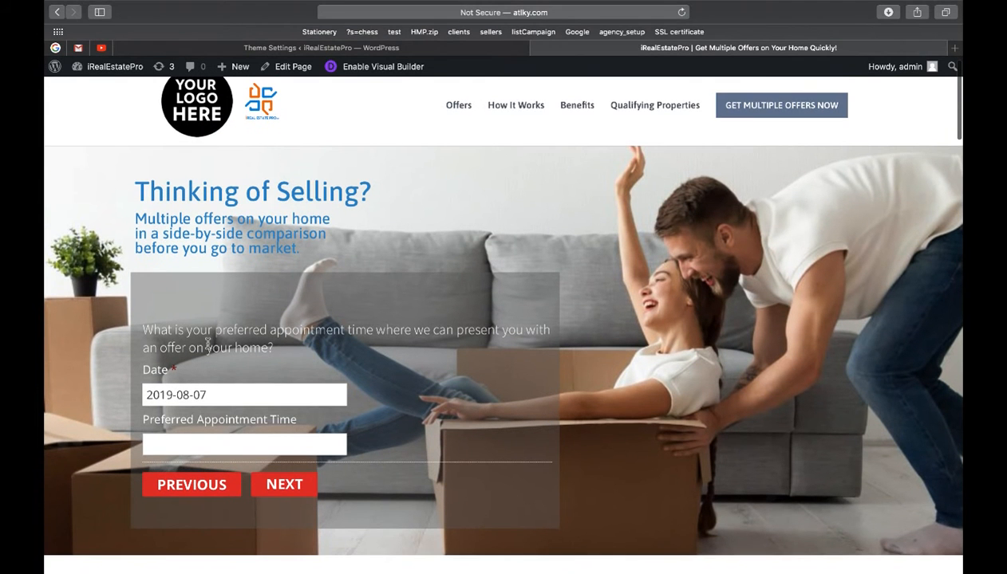
Step: Set the preferred appointment time to 8 AM and continue to the contact step
scroll(203, 351, down, 1)
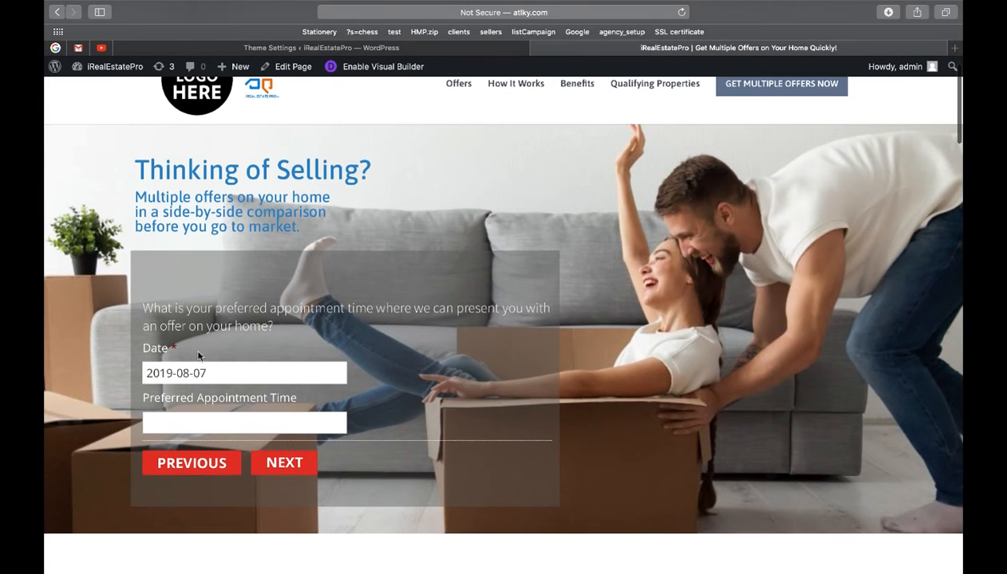
click(210, 421)
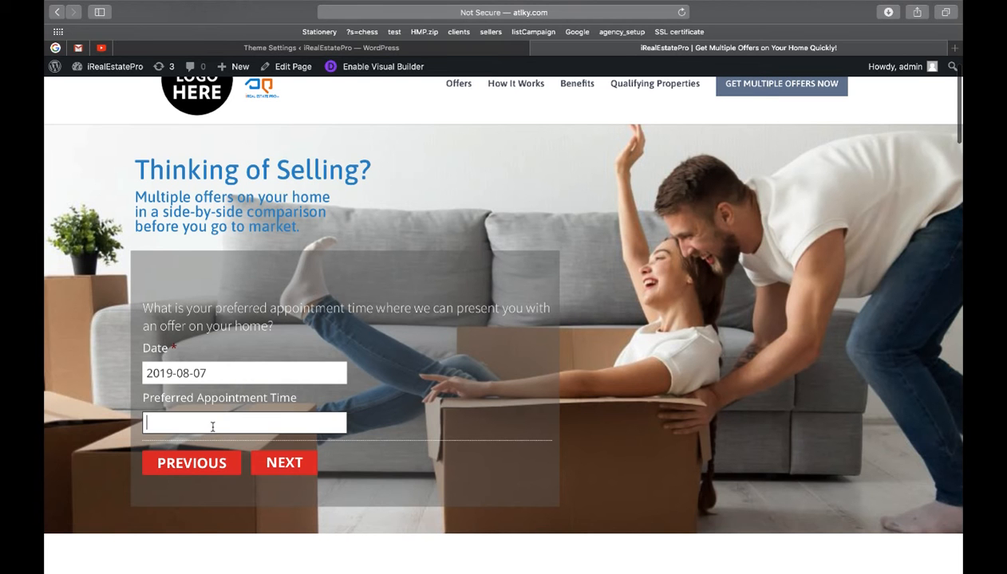
text(8 )
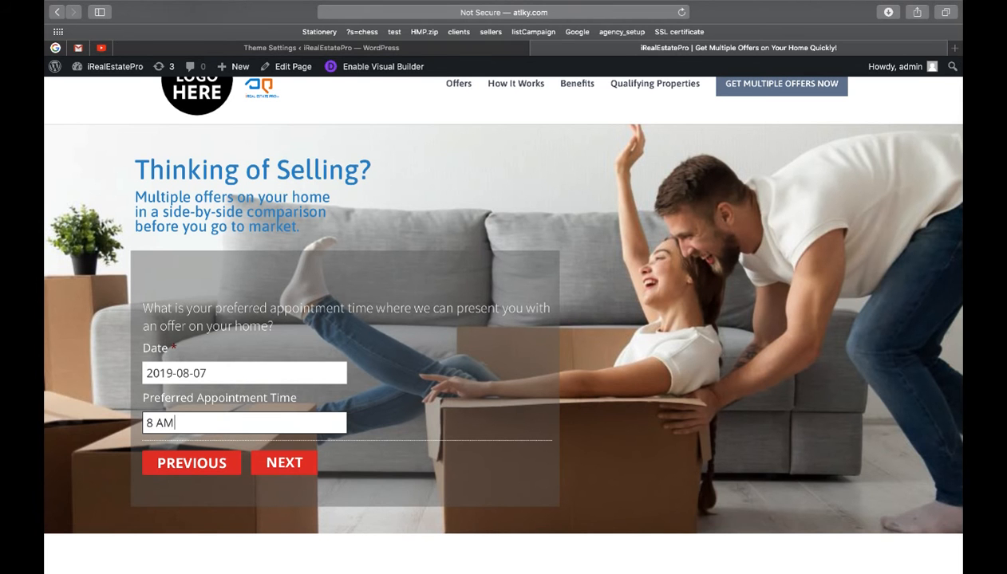
text(AM)
click(270, 461)
Step: Fill in the contact's first name, last name, phone number and e-mail, then submit the form
scroll(319, 343, down, 2)
click(264, 366)
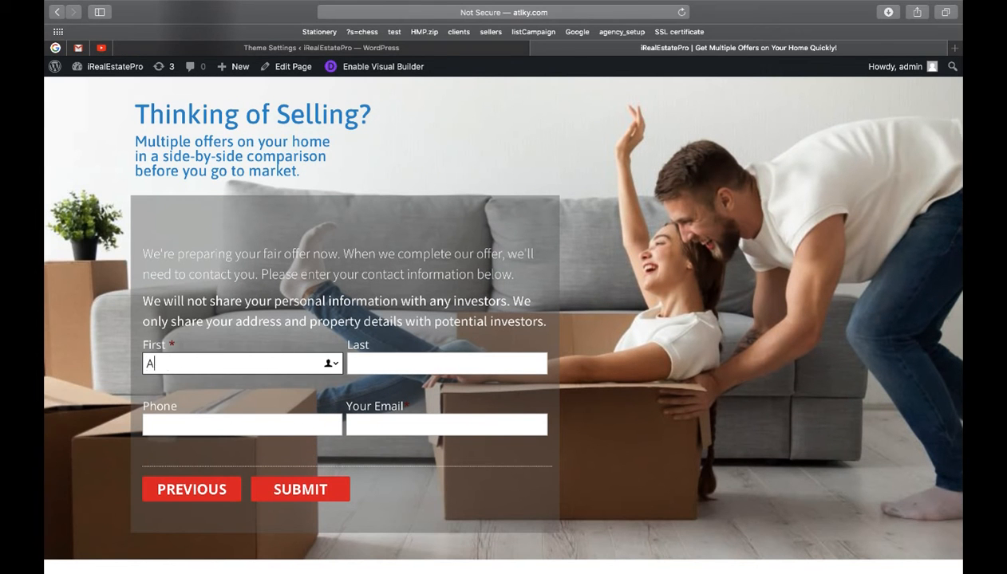
key(Tab)
key(Tab)
key(Tab)
text(adam)
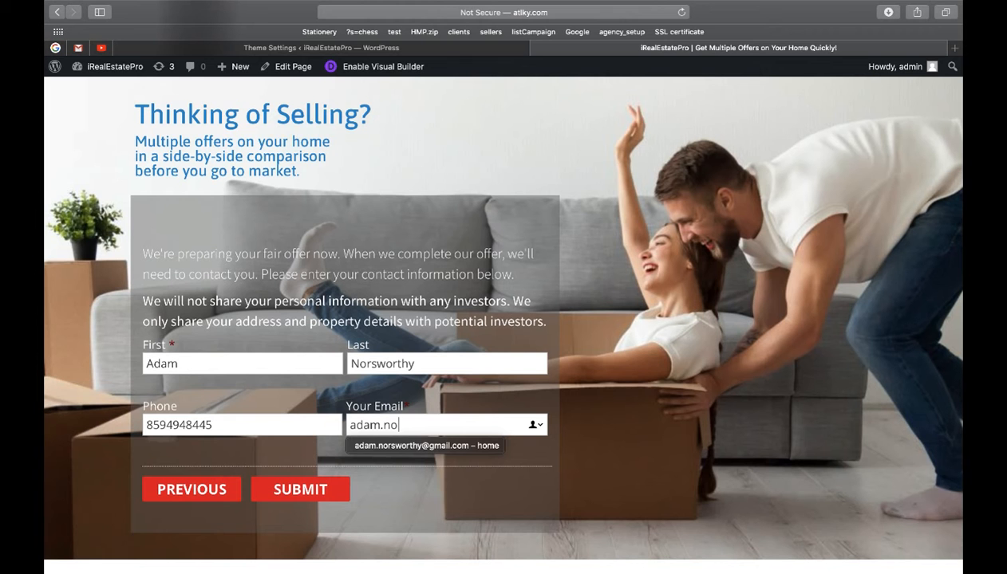
click(369, 444)
click(303, 491)
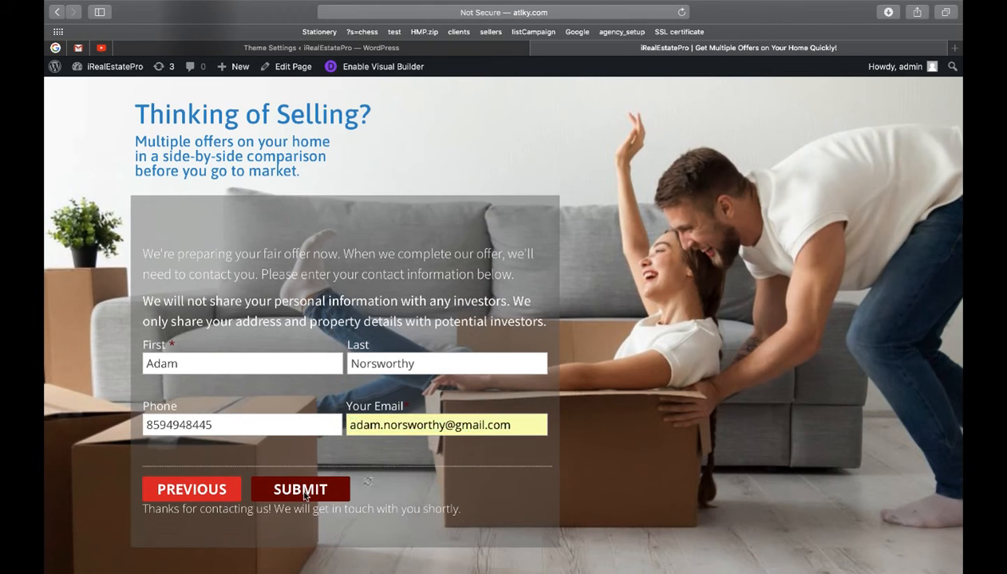
scroll(185, 395, down, 3)
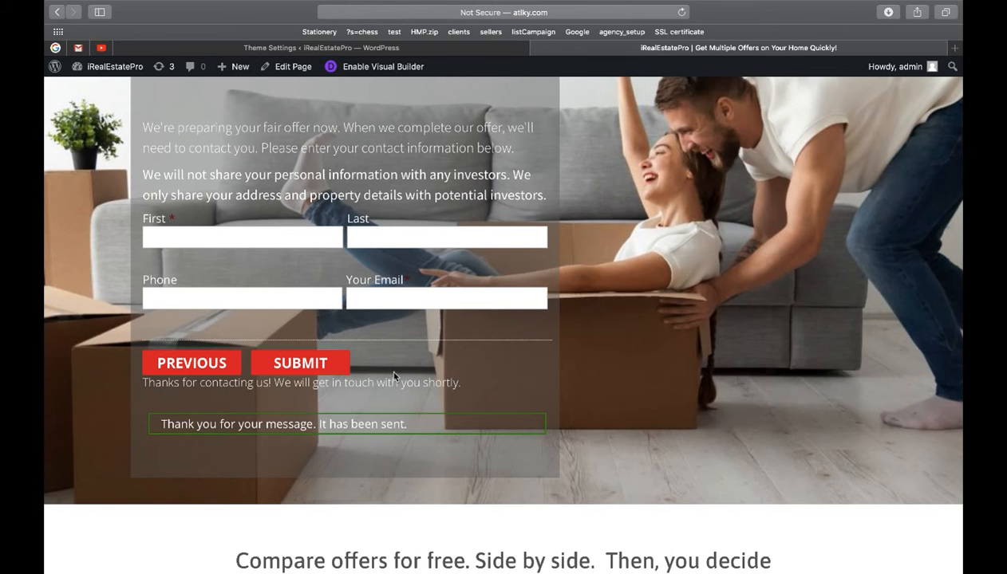
scroll(393, 375, down, 2)
Step: Go from the live site to the admin area and log in with the saved password
scroll(393, 376, up, 5)
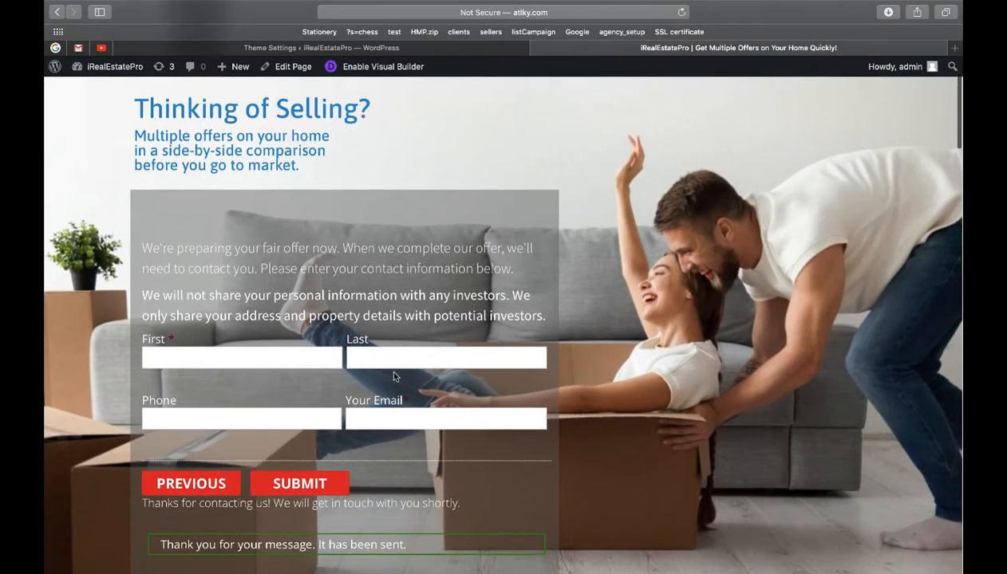
scroll(388, 366, up, 2)
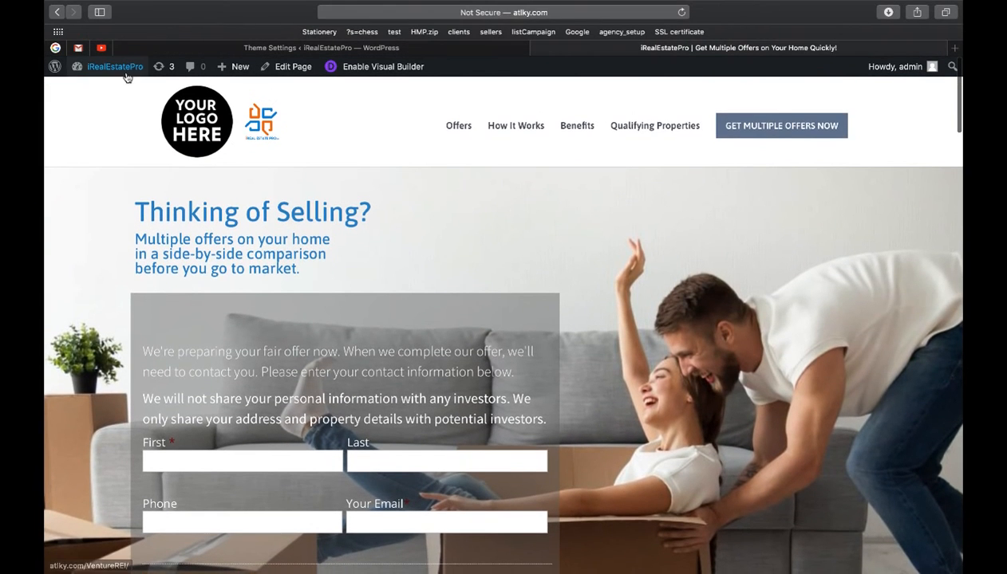
click(125, 73)
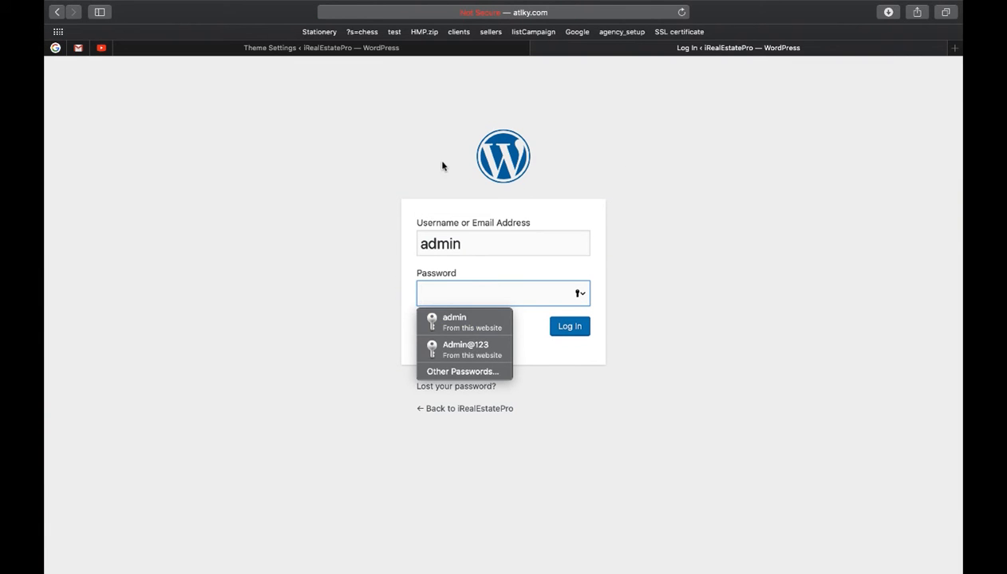
click(475, 322)
click(571, 328)
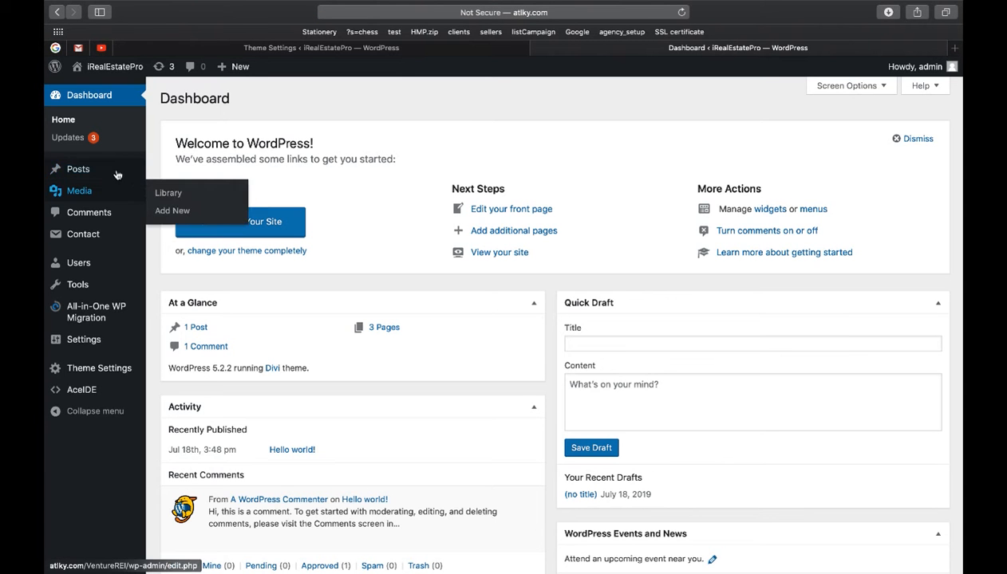
Step: Inspect the newest Get Offers submission and its uploaded image, then open the Contact Forms list
mouse_move(98, 238)
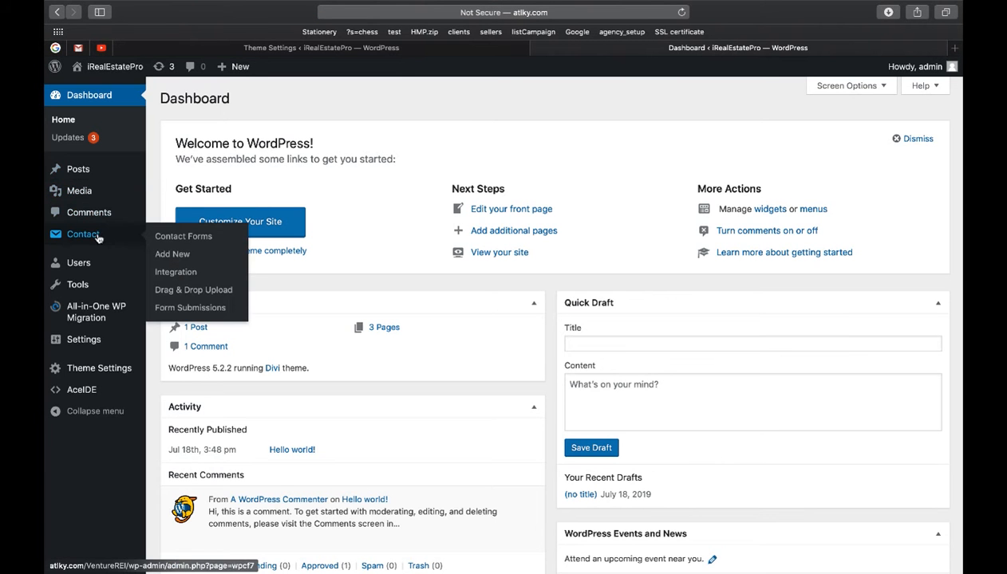
click(183, 309)
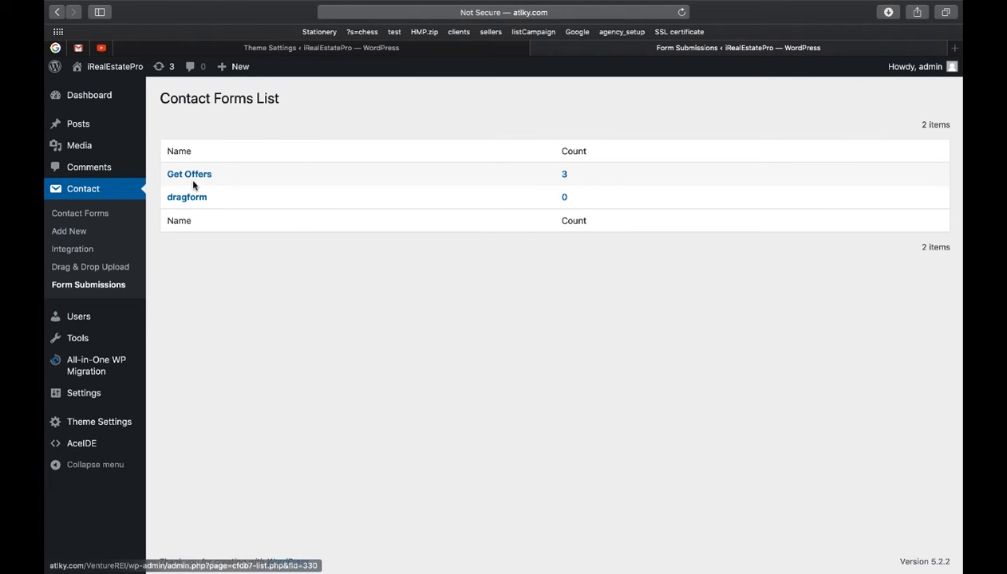
click(191, 181)
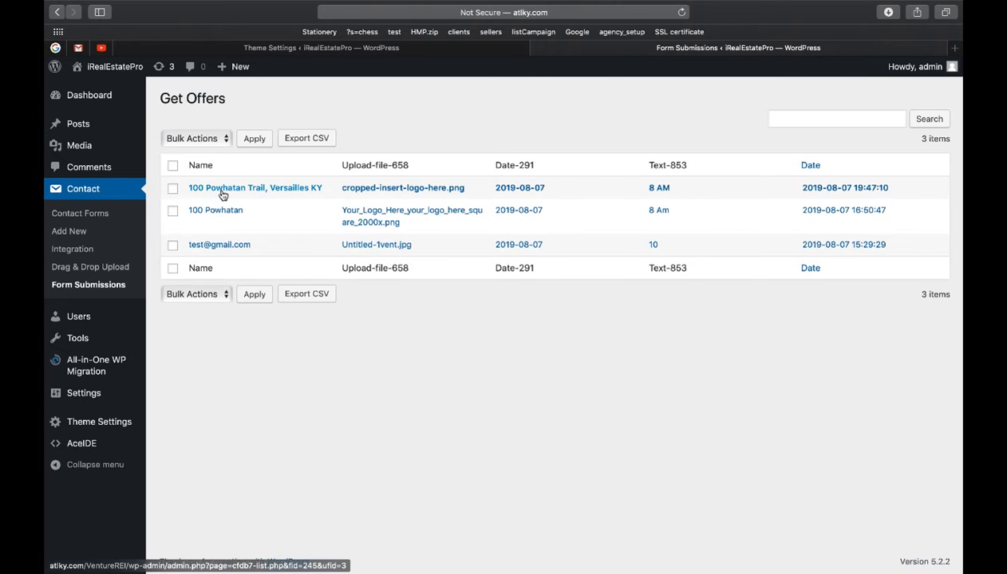
click(296, 188)
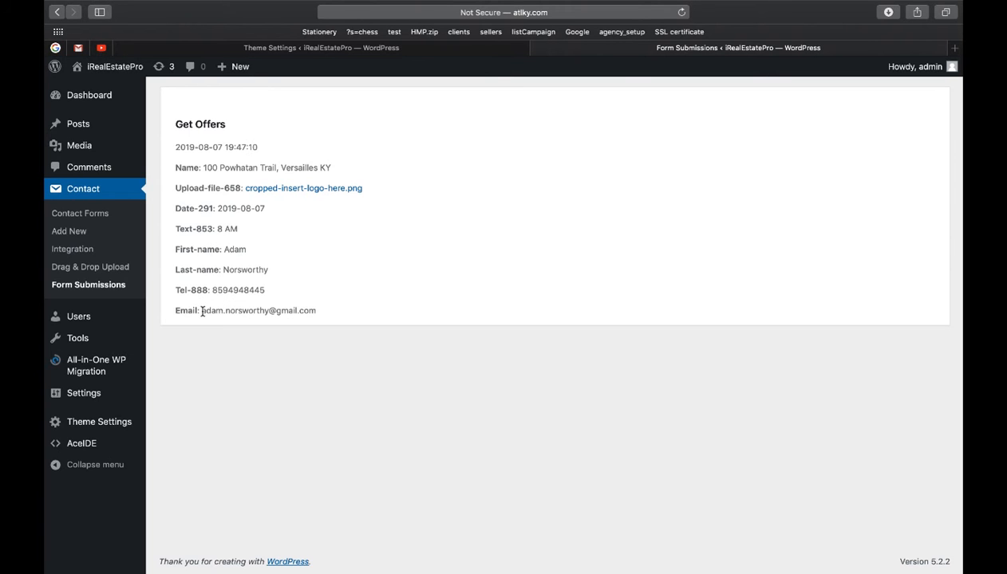
click(305, 189)
click(61, 14)
click(74, 192)
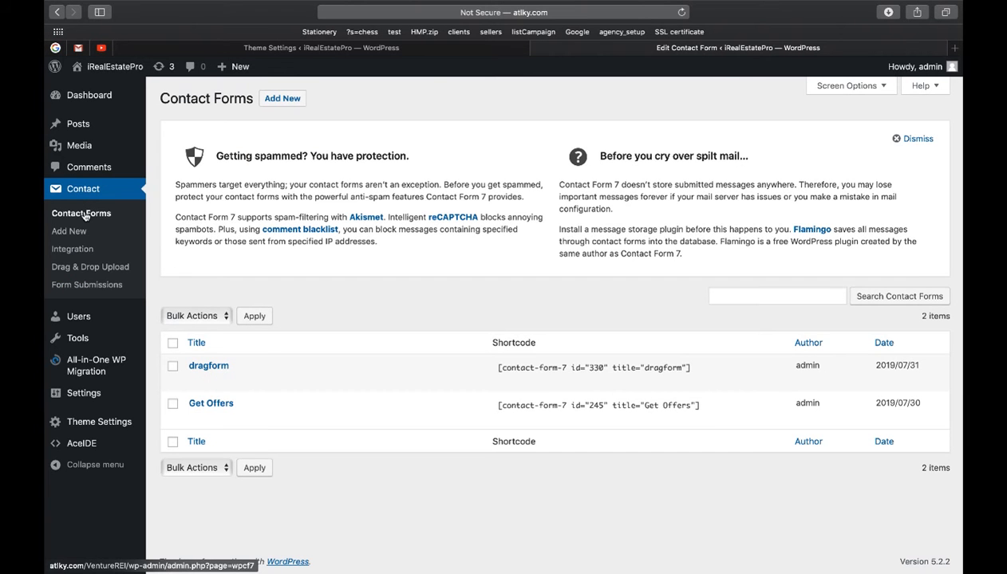
Step: Open the Get Offers contact form and review its Mail tab settings
click(226, 404)
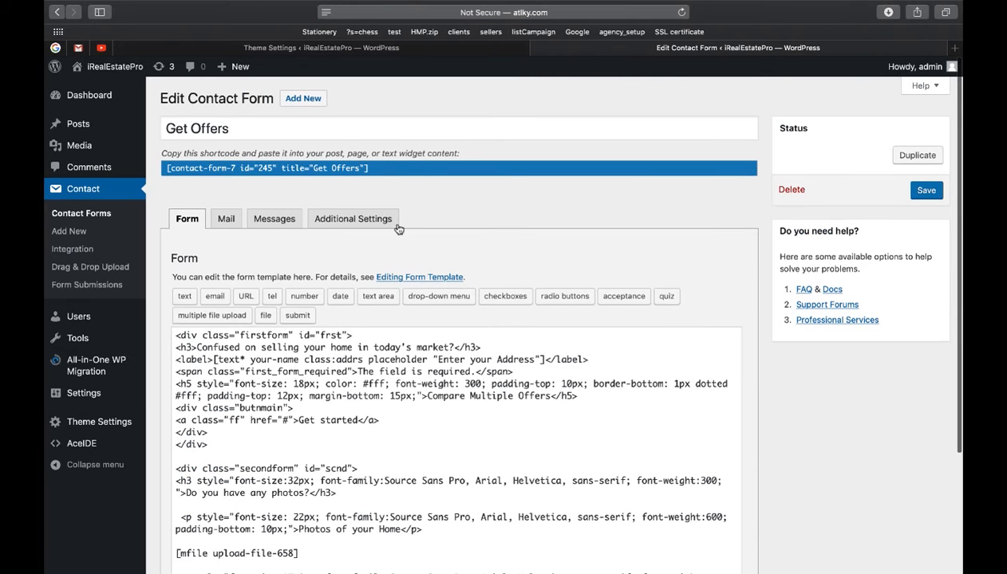
click(226, 219)
scroll(341, 195, down, 1)
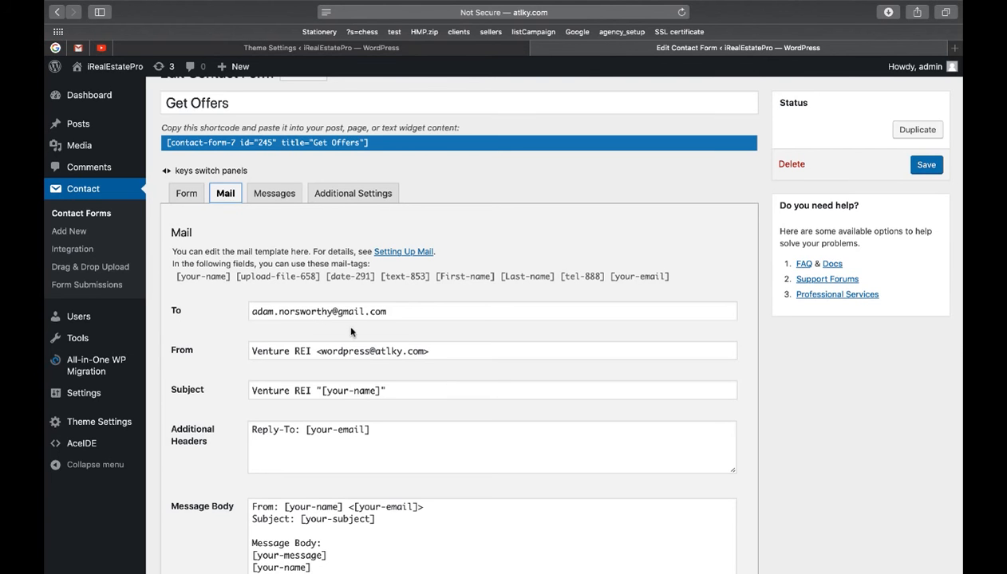
scroll(350, 331, down, 1)
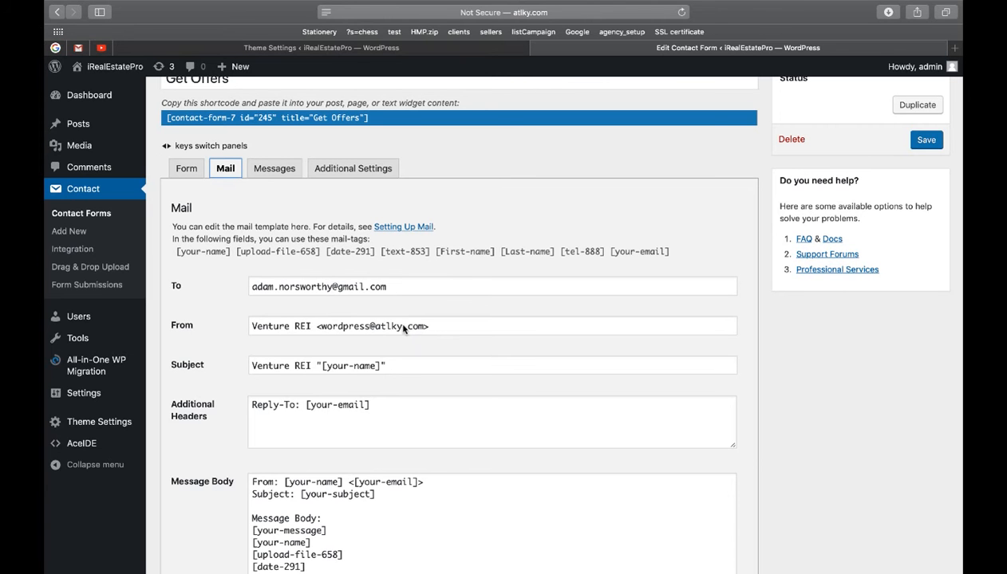
scroll(383, 328, down, 1)
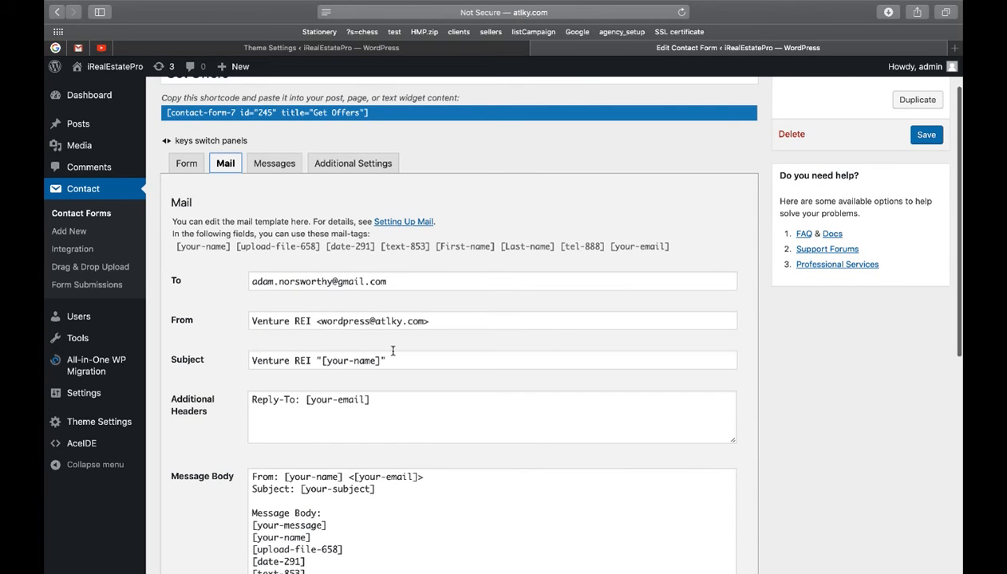
scroll(347, 298, up, 1)
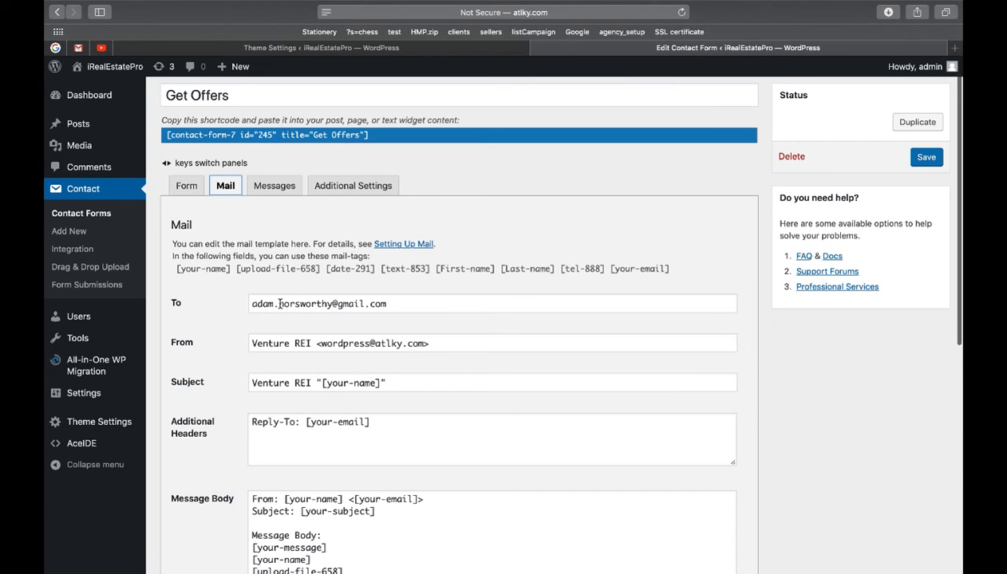
Step: Check the From address on the Mail tab and save the Get Offers form
drag(321, 344, 423, 346)
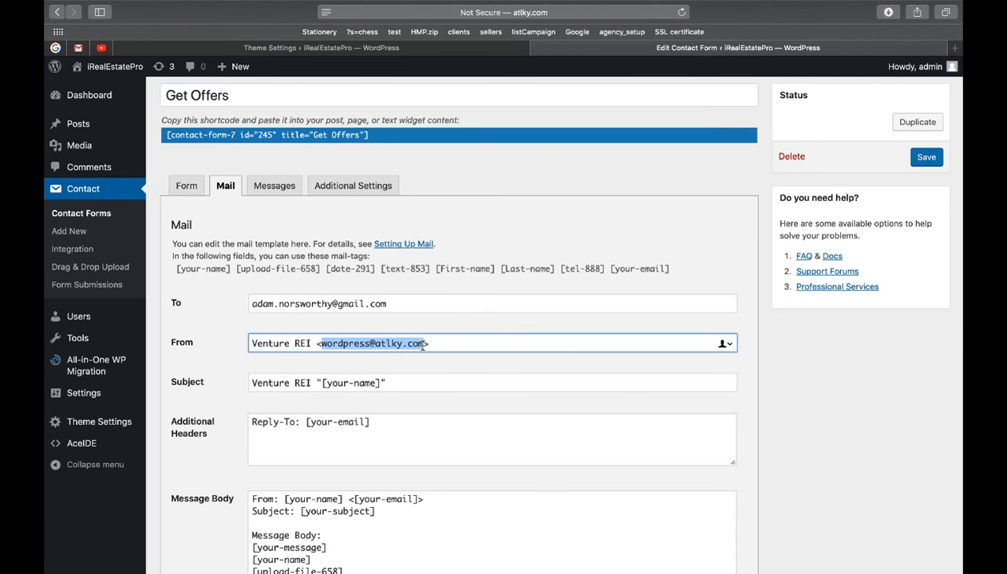
click(466, 327)
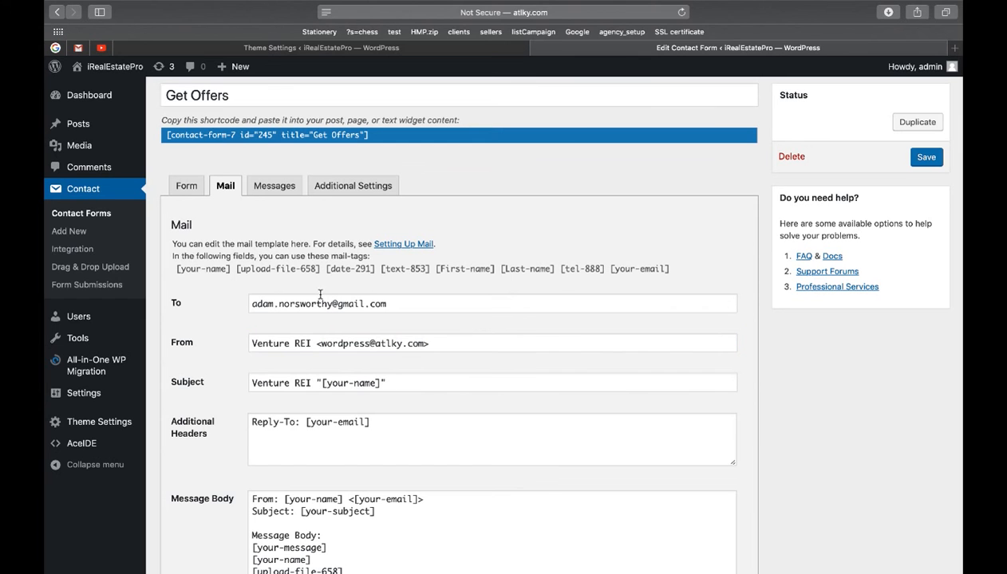
click(921, 158)
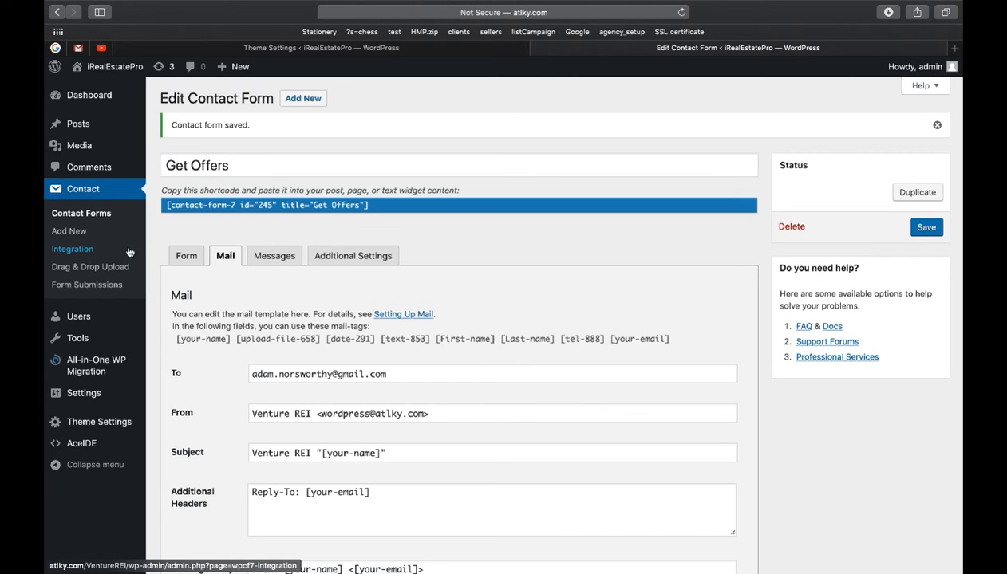
click(83, 318)
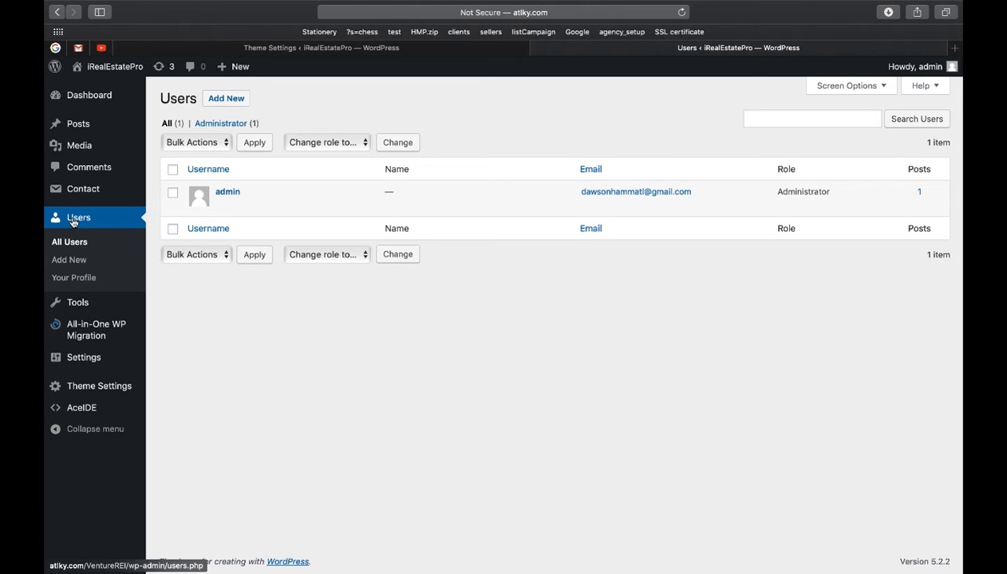
Step: Generate a new password on the admin profile, then leave for All Users without saving it
click(226, 192)
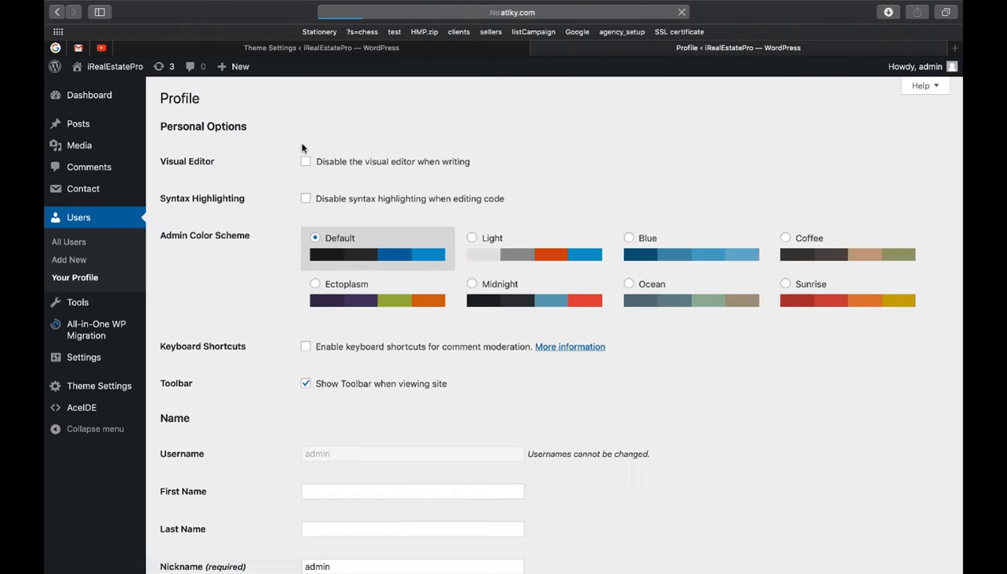
scroll(361, 245, down, 2)
scroll(361, 245, down, 10)
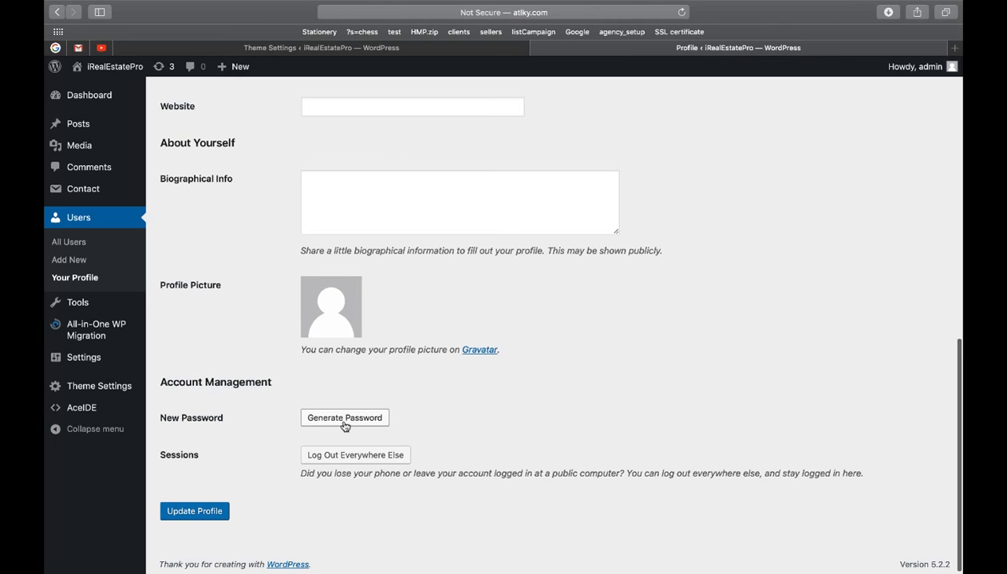
click(343, 418)
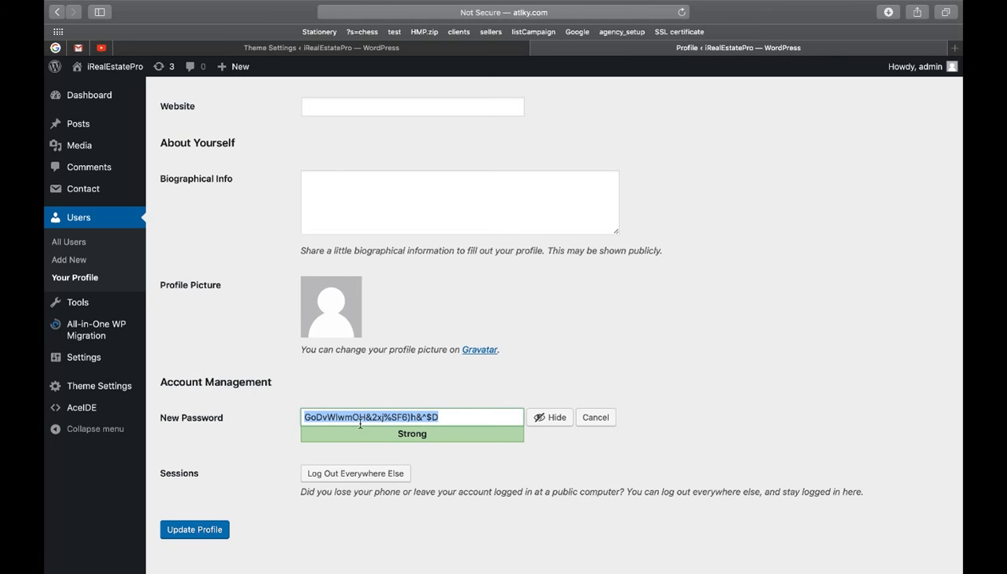
click(70, 244)
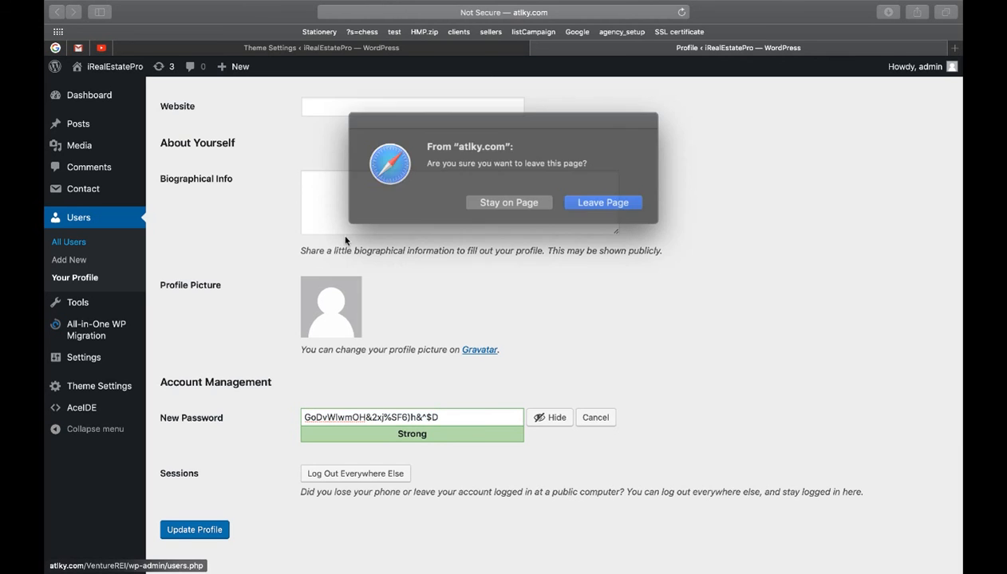
click(590, 200)
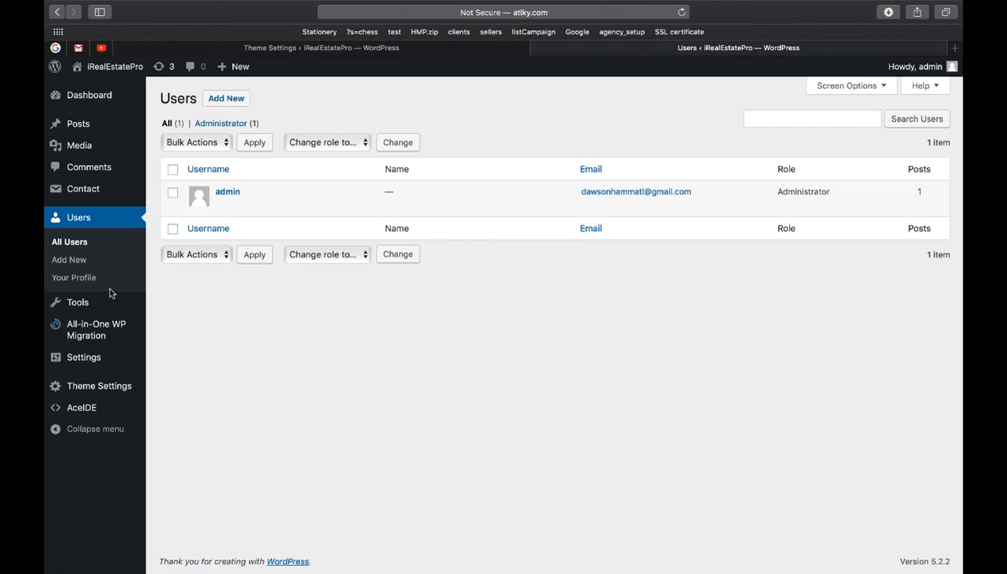
mouse_move(83, 360)
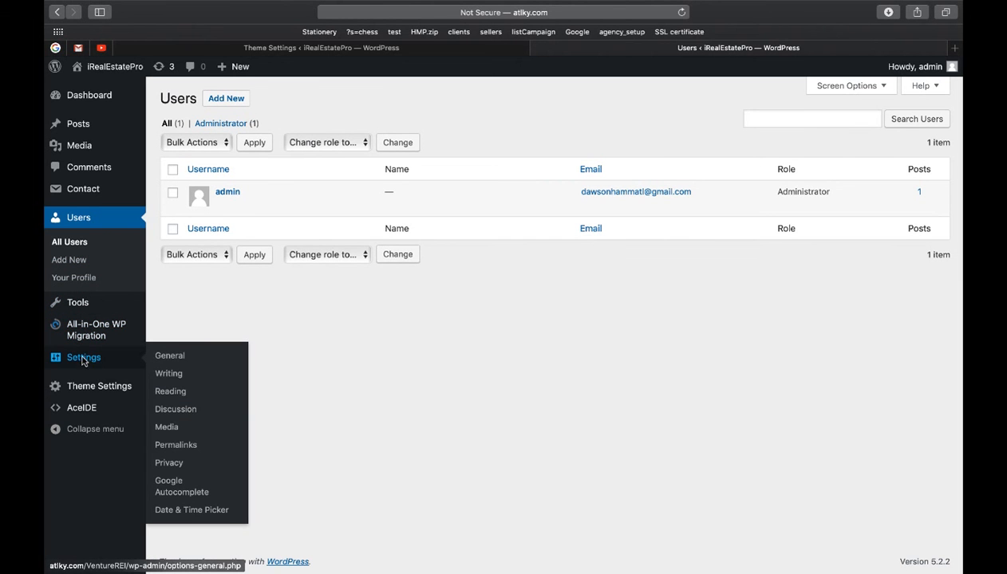
Step: Open General Settings, review the iRealEstatePro site title, and dismiss the follow-up notification
click(168, 355)
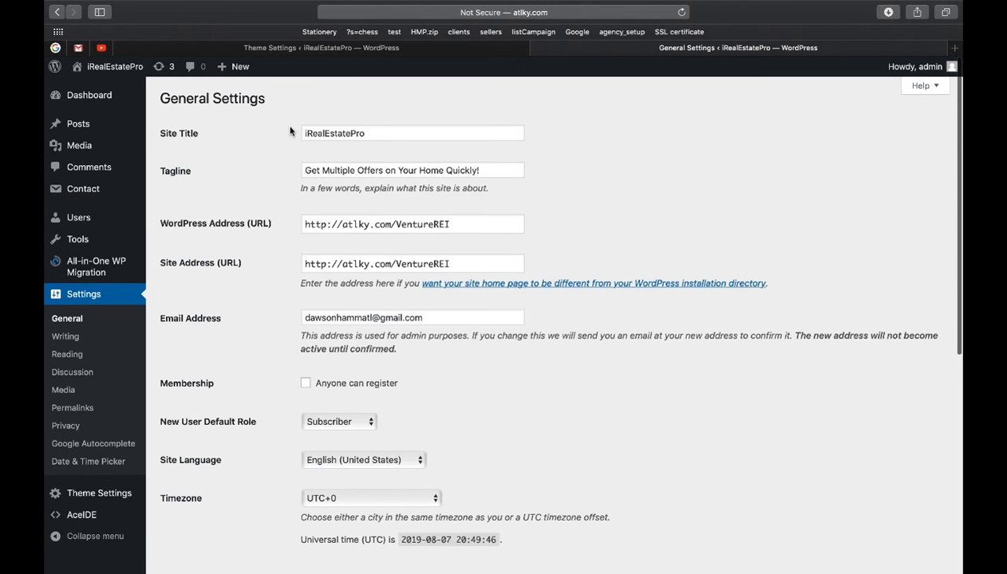
drag(365, 133, 288, 128)
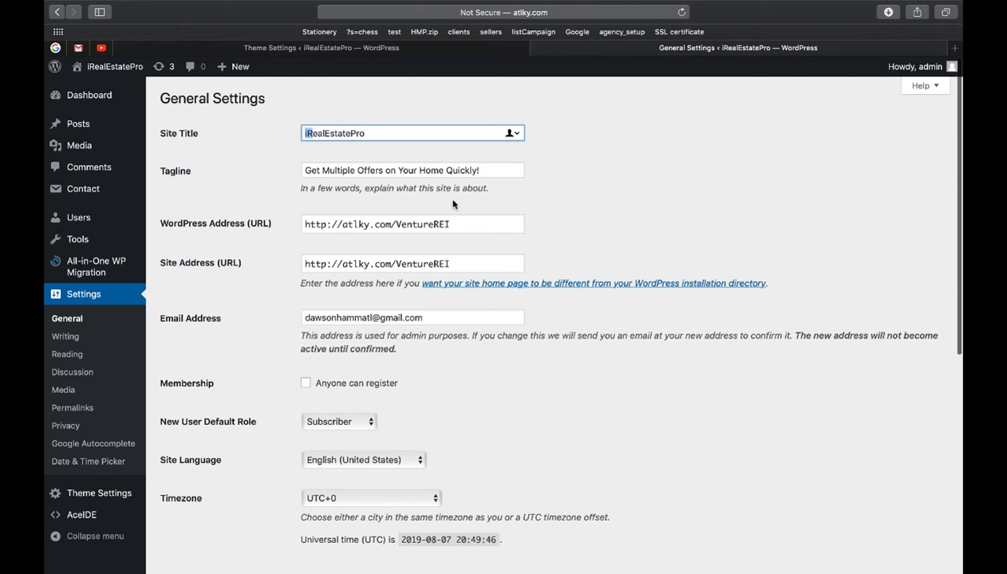
scroll(448, 202, down, 1)
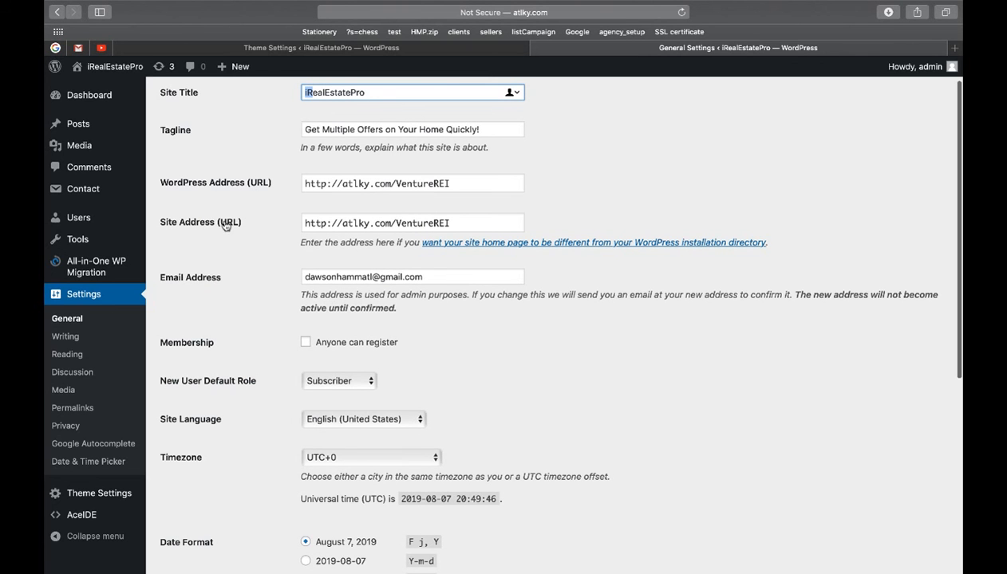
click(927, 37)
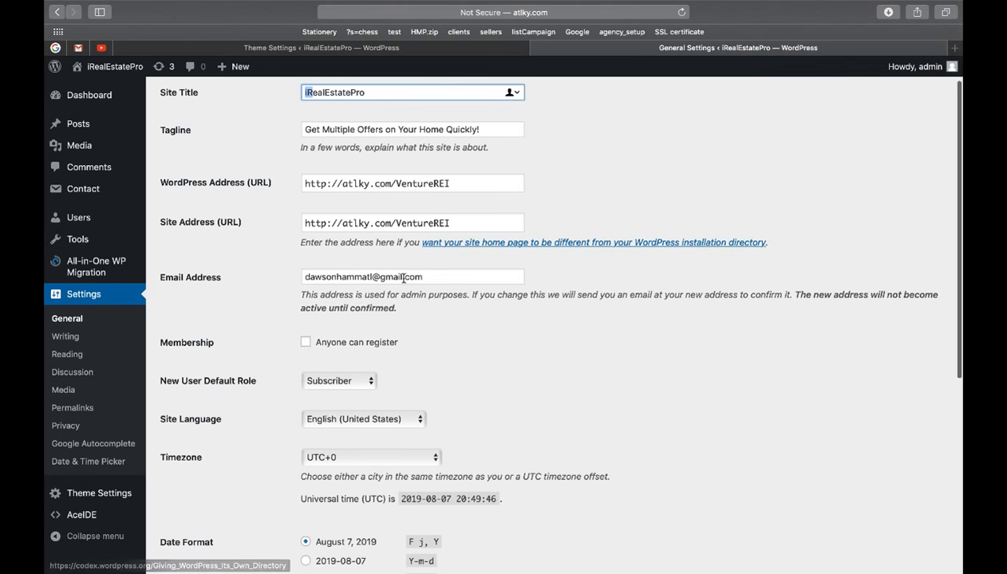
scroll(301, 277, down, 1)
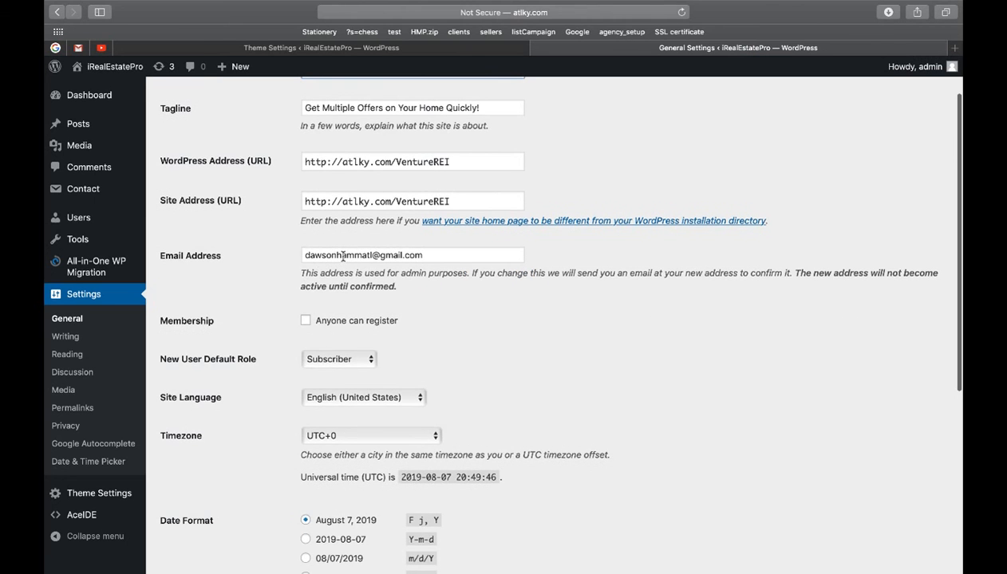
scroll(333, 255, up, 3)
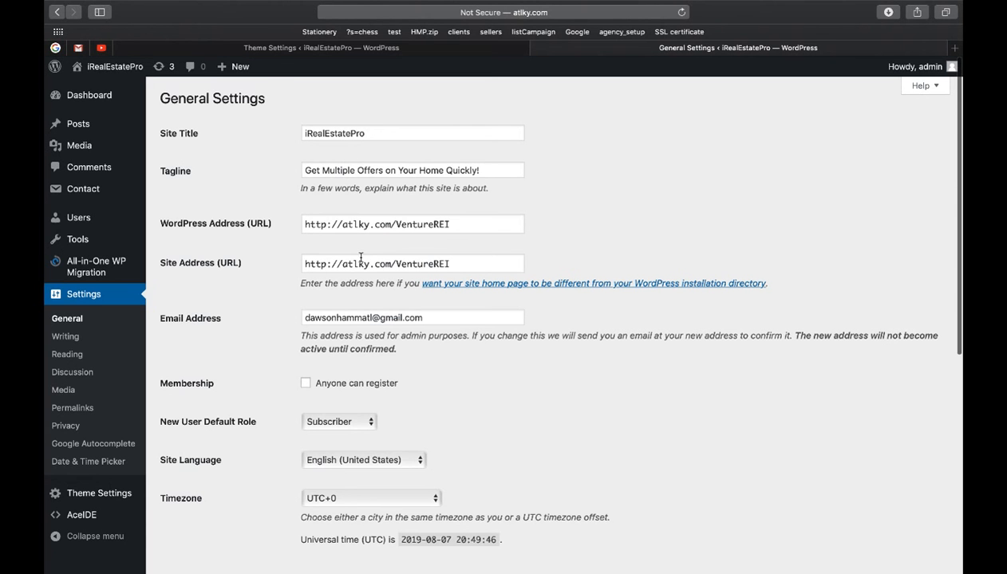
Step: Save the General Settings unchanged and confirm the 'Settings saved.' notice
scroll(359, 254, down, 2)
scroll(355, 260, down, 1)
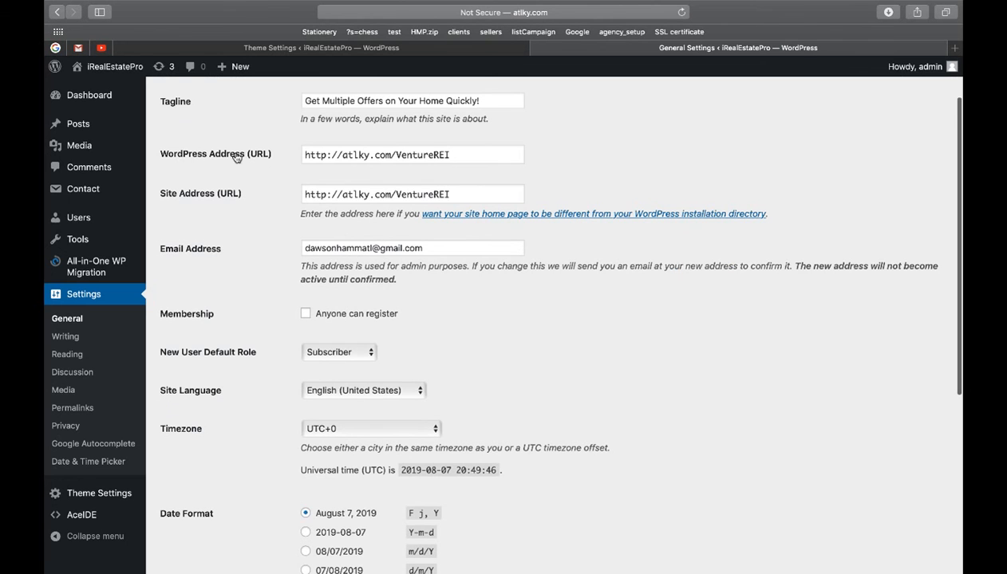
scroll(323, 207, down, 1)
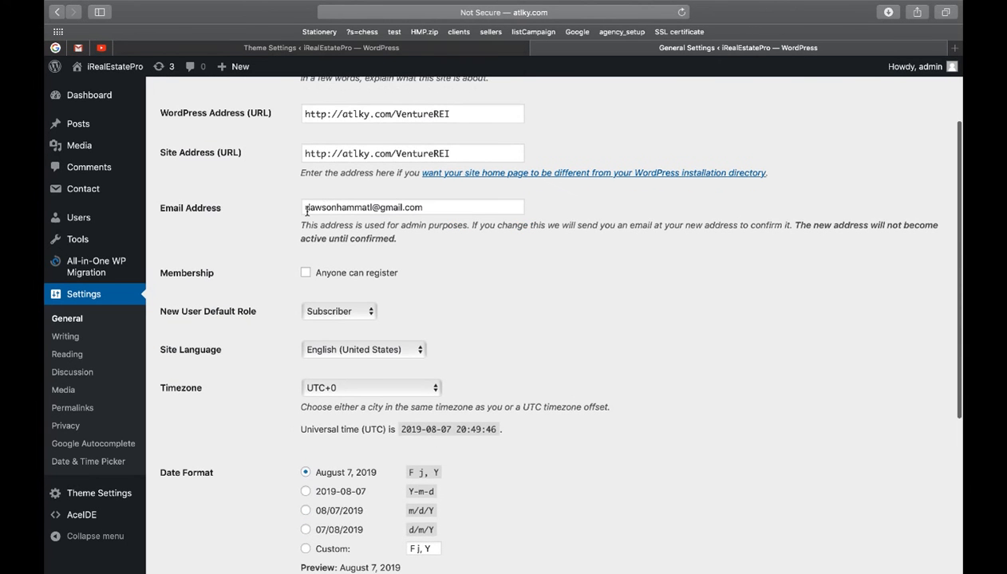
scroll(352, 276, down, 5)
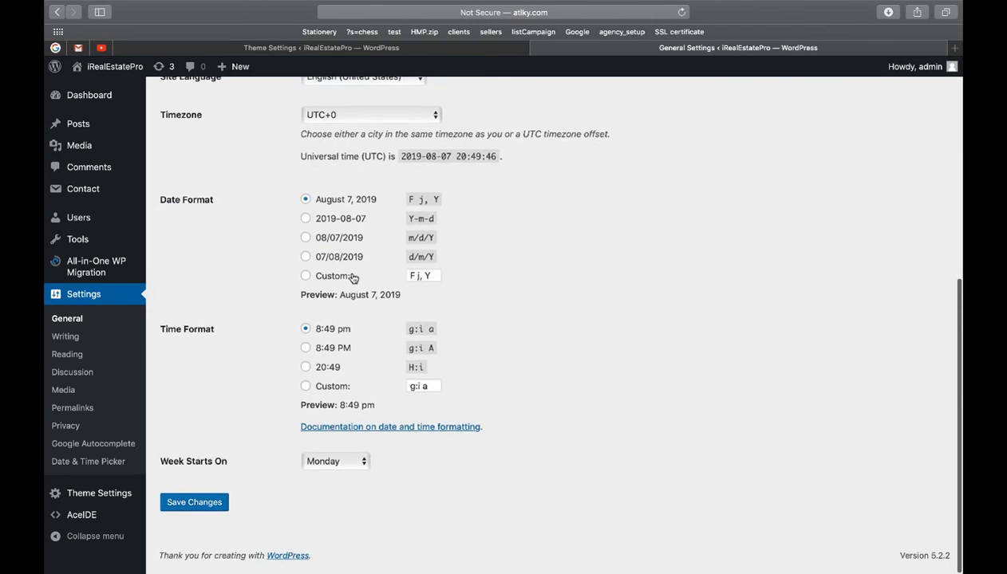
click(222, 501)
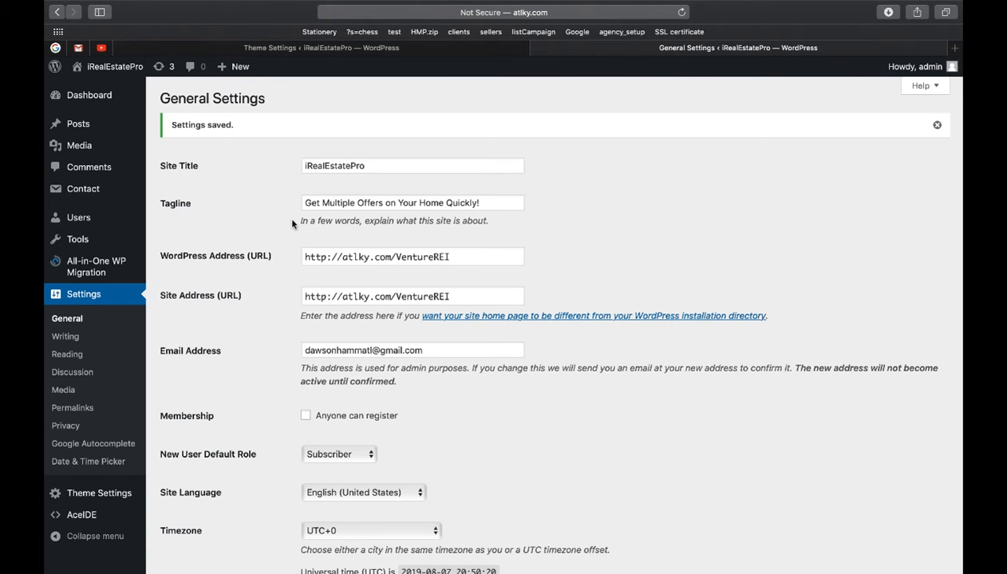
scroll(202, 230, down, 1)
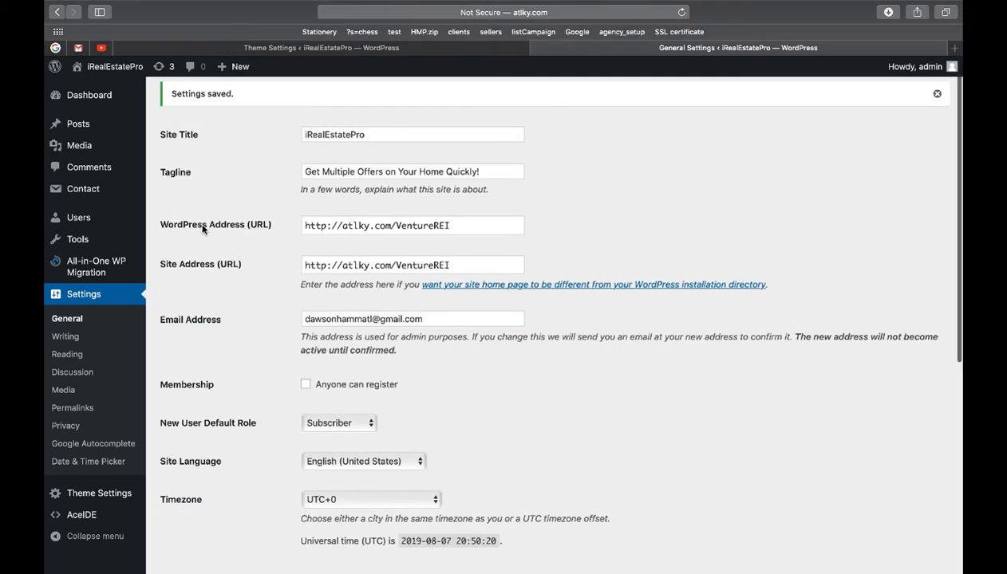
scroll(202, 230, up, 2)
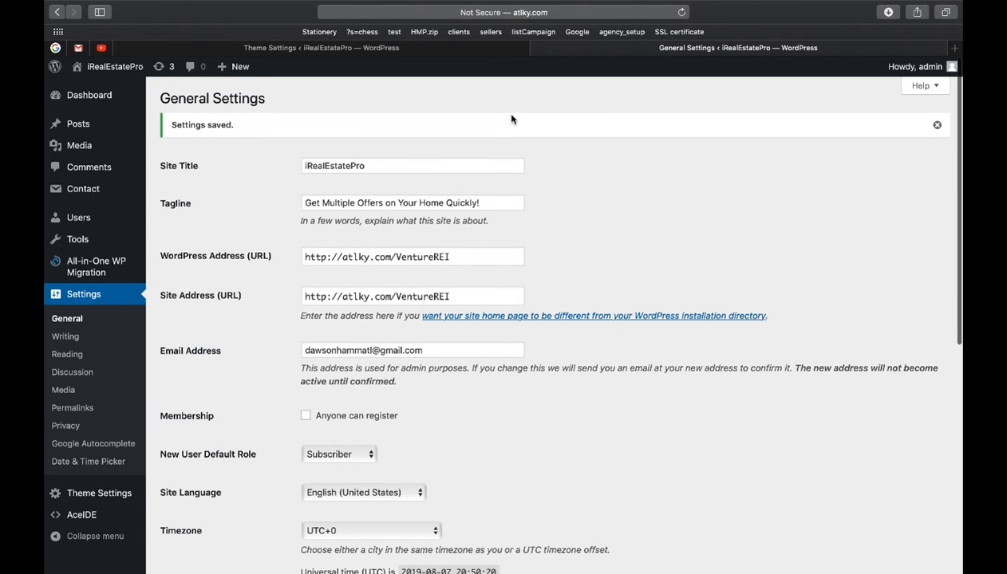
Step: Visit the live iRealEstatePro home page from the admin bar
click(124, 71)
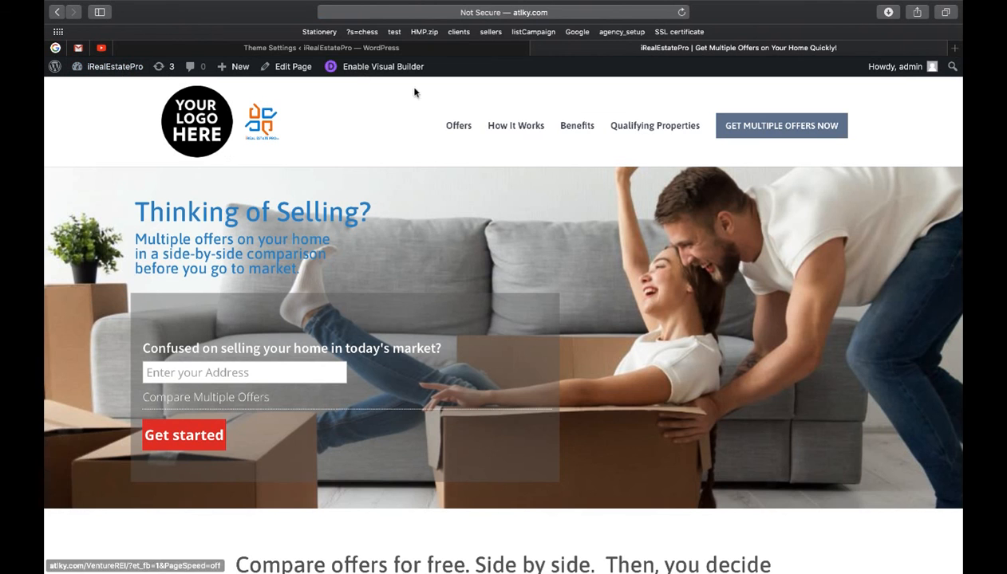